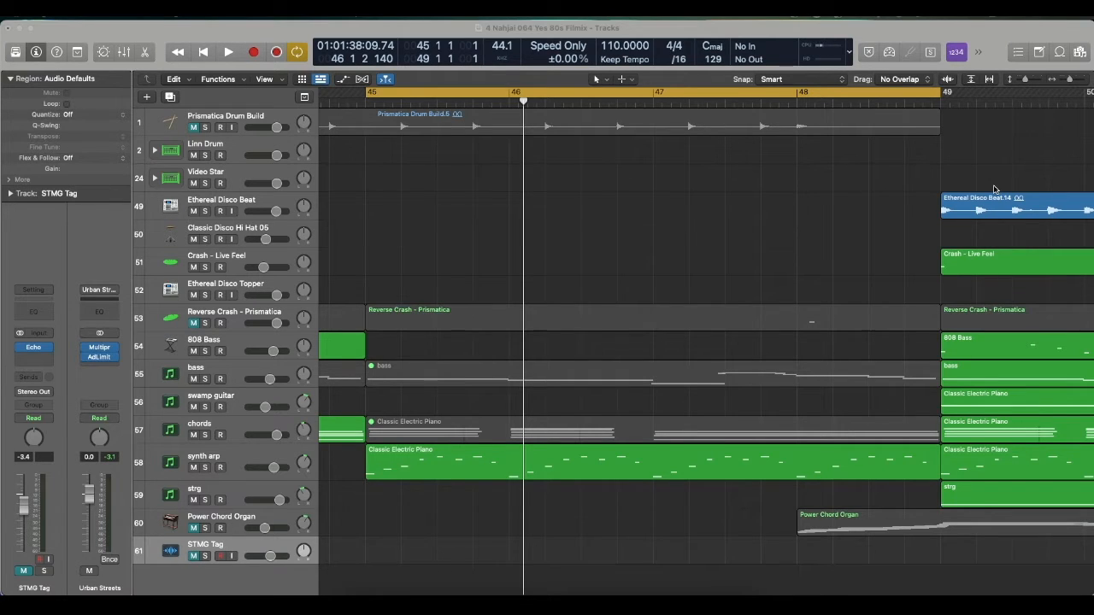
- Play back the arrangement from bar 46 up to the chorus at bar 49, stop it, and show the project notes
{"action": "key", "text": "space"}
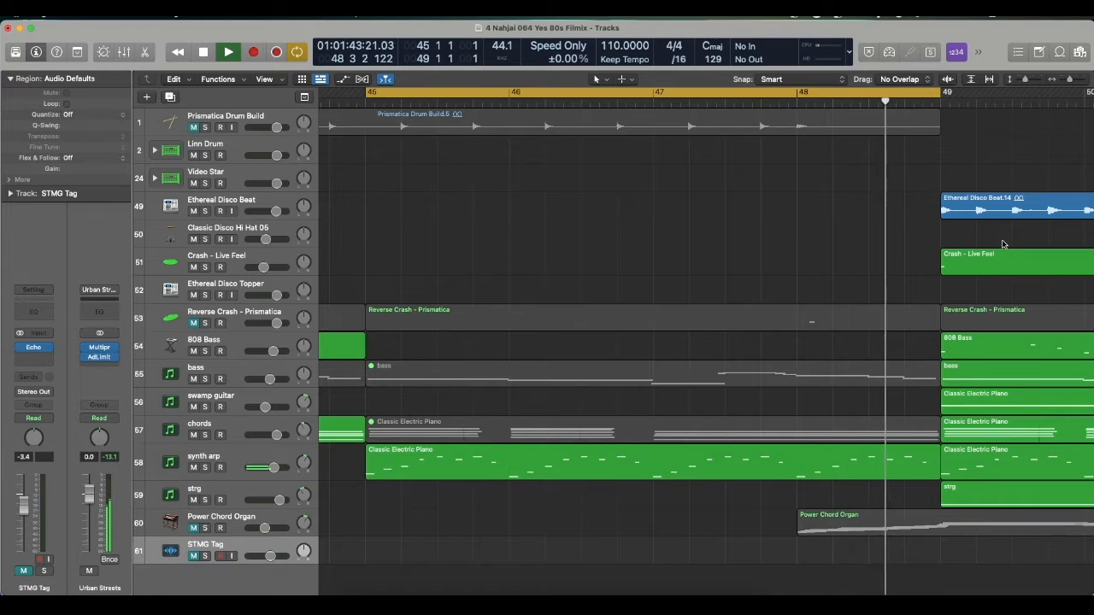
{"action": "key", "text": "space"}
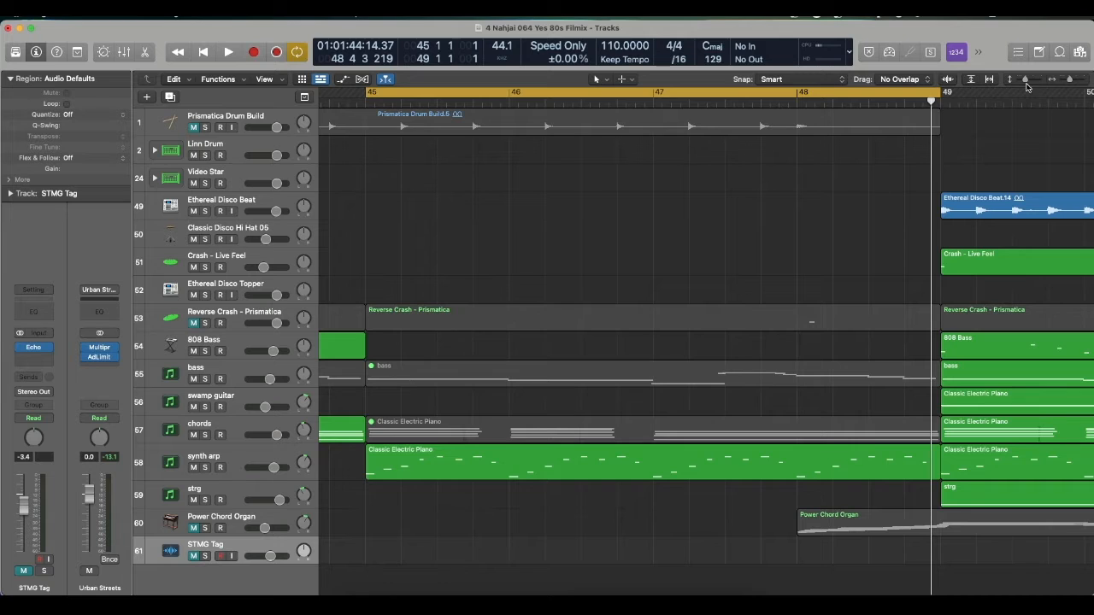
{"action": "left_click", "coordinate": [1040, 53]}
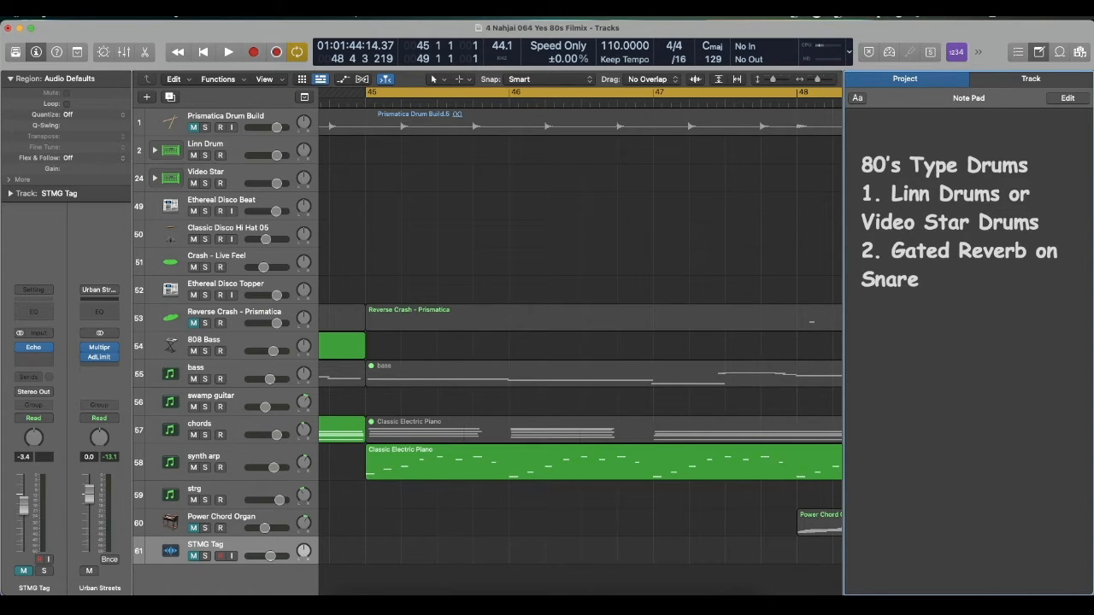
- Switch to the browser, look through the Google results for "free linn drum vst", and return to Logic Pro
{"action": "key", "text": "super+Tab"}
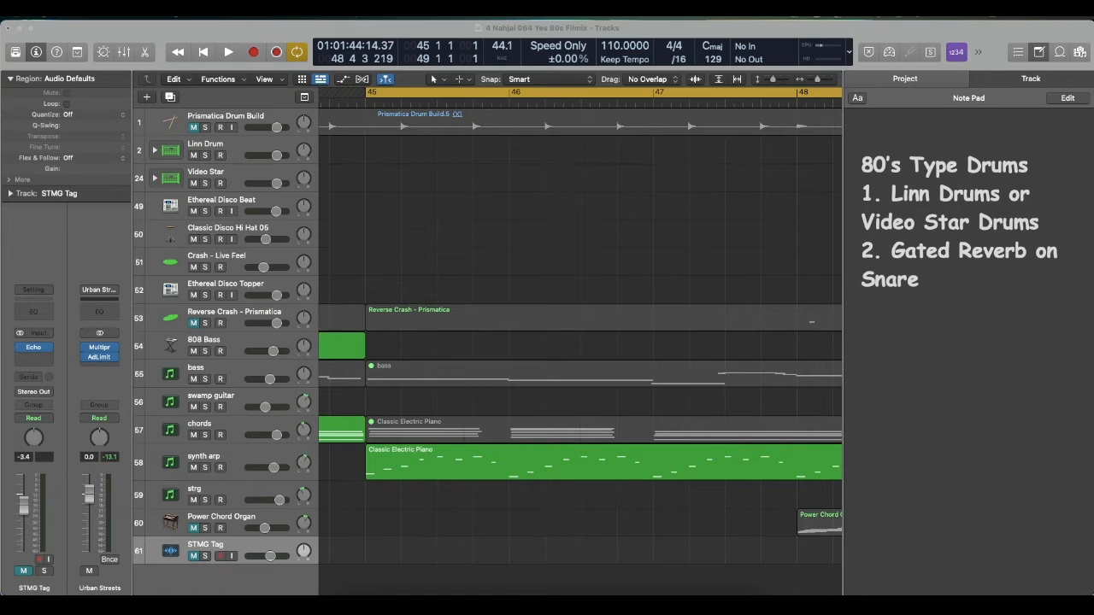
{"action": "left_click_drag", "start_coordinate": [1093, 111], "coordinate": [387, 34]}
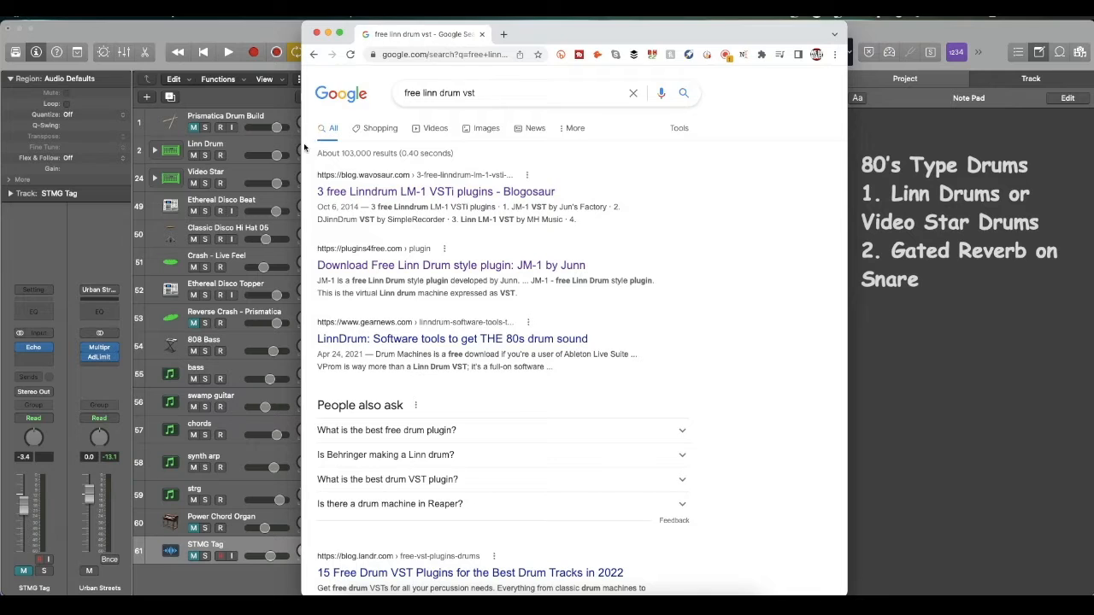
{"action": "scroll", "coordinate": [475, 357], "scroll_direction": "down", "scroll_amount": 2}
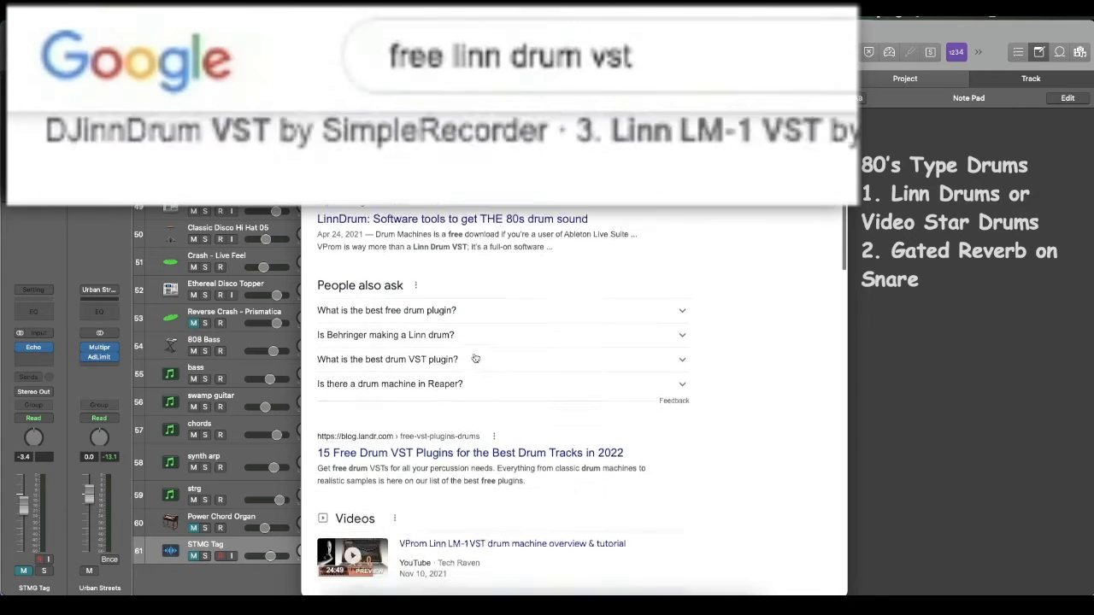
{"action": "scroll", "coordinate": [475, 357], "scroll_direction": "up", "scroll_amount": 1}
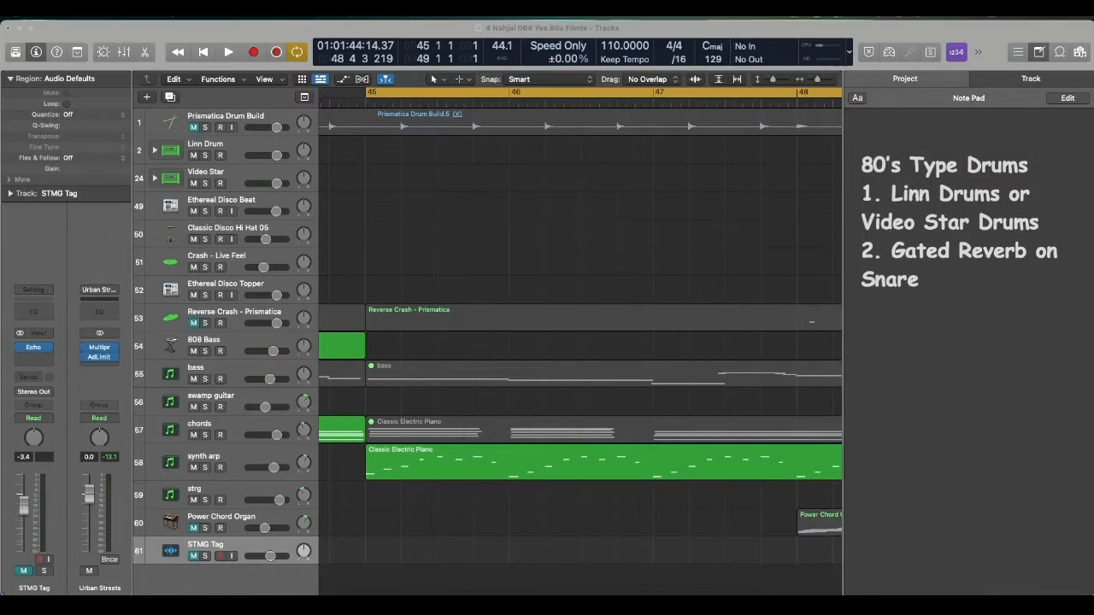
{"action": "left_click_drag", "start_coordinate": [1093, 92], "coordinate": [415, 37]}
- Select the Linn Drum track and examine the Electronic Drum Kit patches in the Library, including Linn Drum and Video Star
{"action": "left_click", "coordinate": [248, 143]}
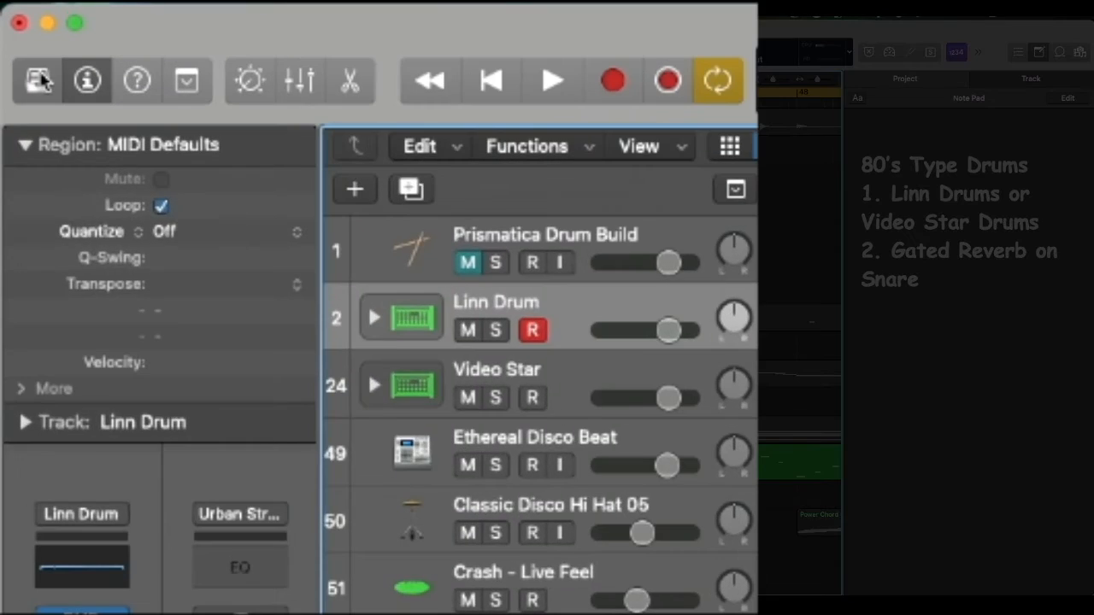
{"action": "key", "text": "y"}
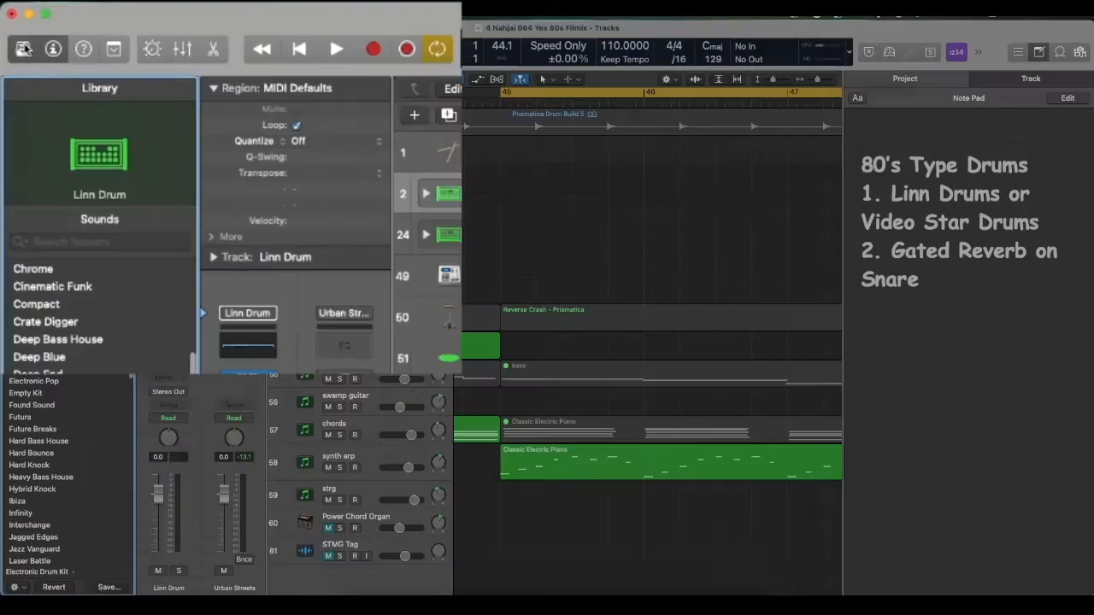
{"action": "scroll", "coordinate": [74, 327], "scroll_direction": "left", "scroll_amount": 5}
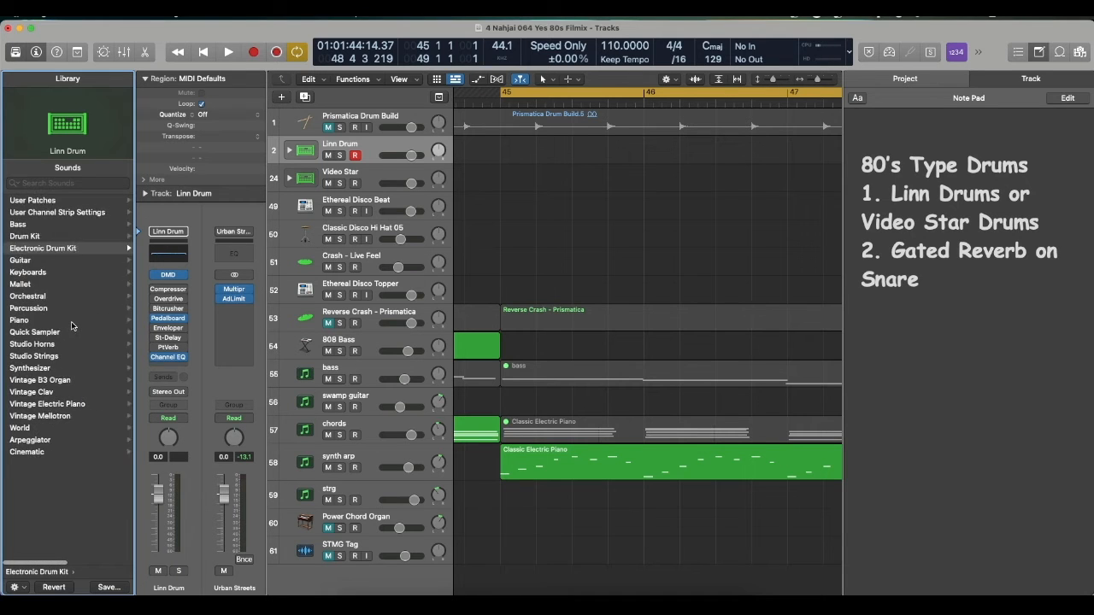
{"action": "scroll", "coordinate": [72, 252], "scroll_direction": "right", "scroll_amount": 5}
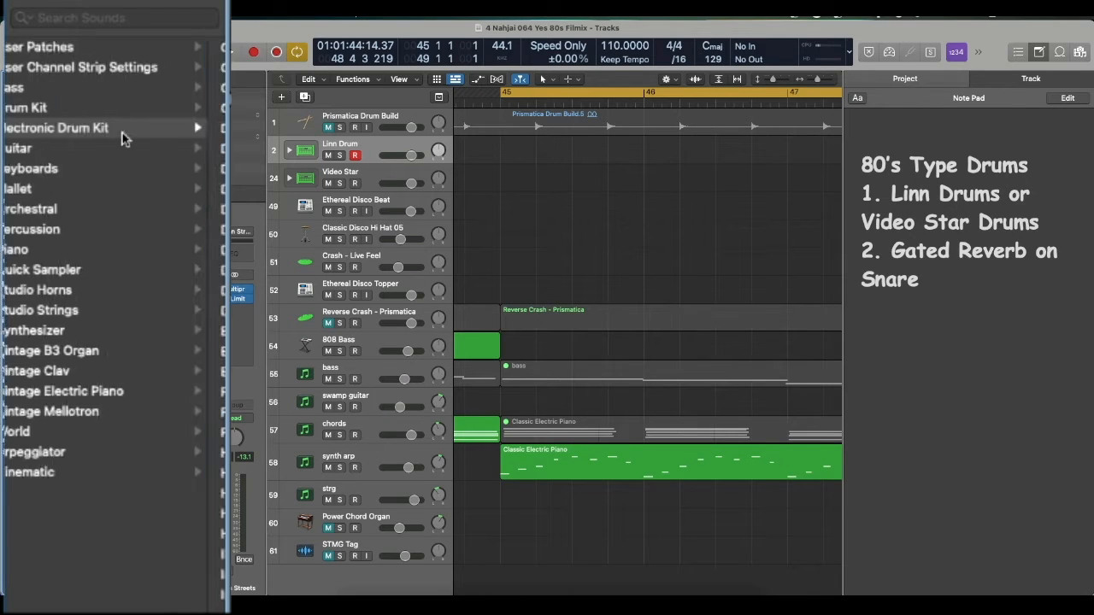
{"action": "scroll", "coordinate": [120, 135], "scroll_direction": "right", "scroll_amount": 2}
{"action": "scroll", "coordinate": [110, 135], "scroll_direction": "down", "scroll_amount": 10}
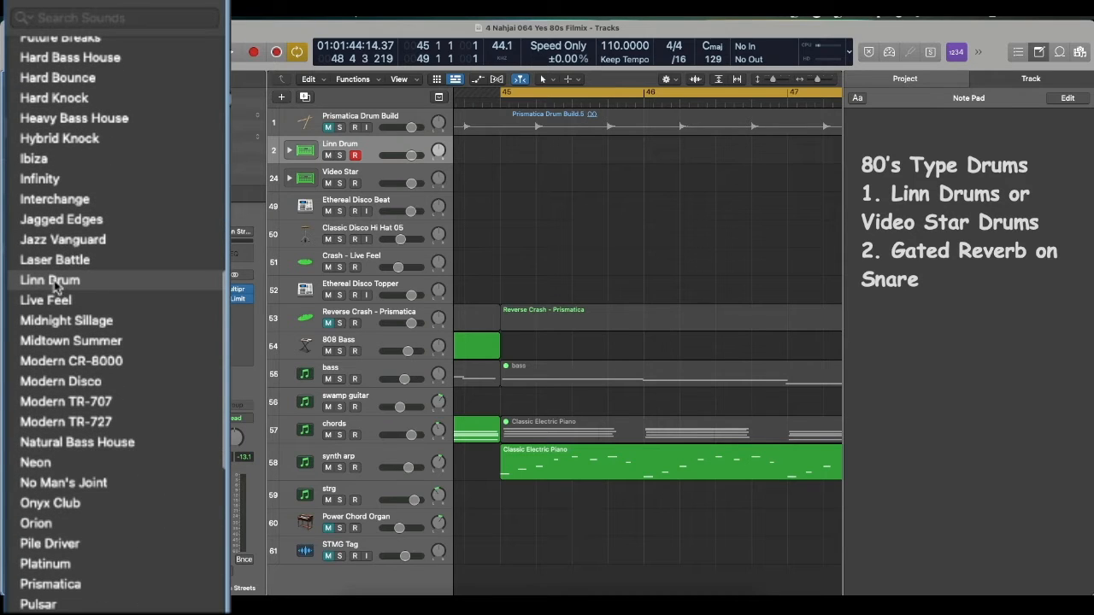
{"action": "scroll", "coordinate": [48, 396], "scroll_direction": "down", "scroll_amount": 8}
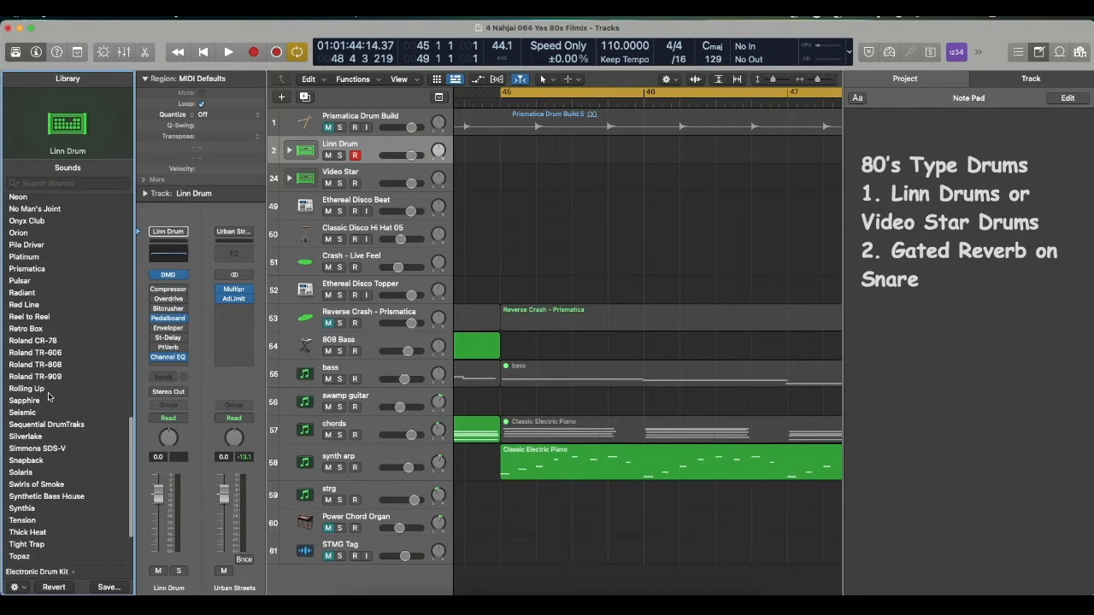
{"action": "scroll", "coordinate": [49, 396], "scroll_direction": "down", "scroll_amount": 5}
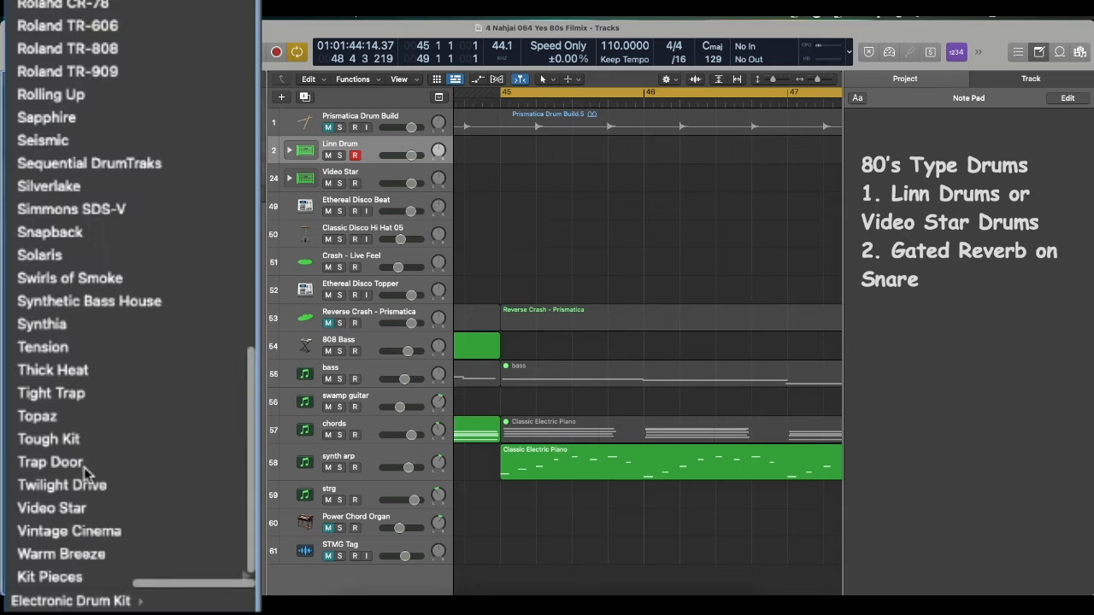
{"action": "scroll", "coordinate": [56, 152], "scroll_direction": "up", "scroll_amount": 10}
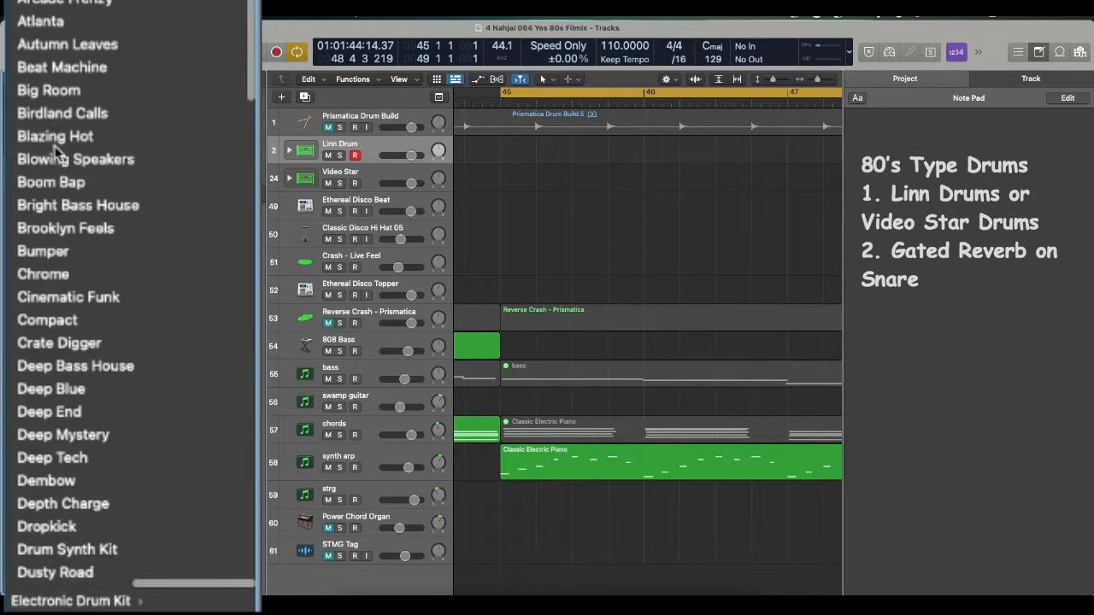
{"action": "key", "text": "y"}
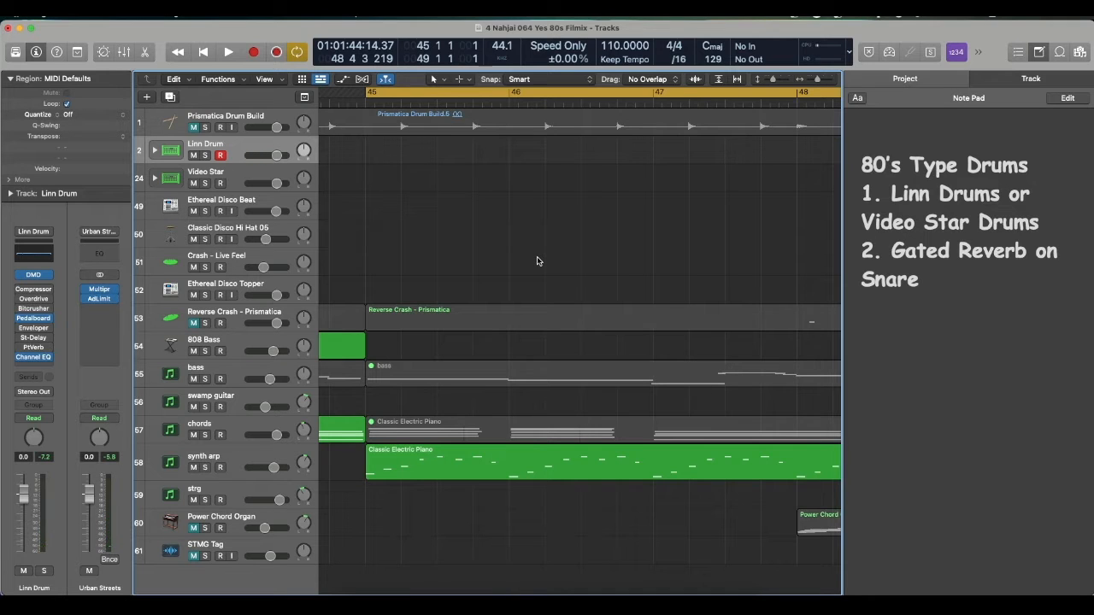
- Expand the Linn Drum track stack and select its Kick 1 - LinnDrum track for recording
{"action": "scroll", "coordinate": [538, 261], "scroll_direction": "right", "scroll_amount": 3}
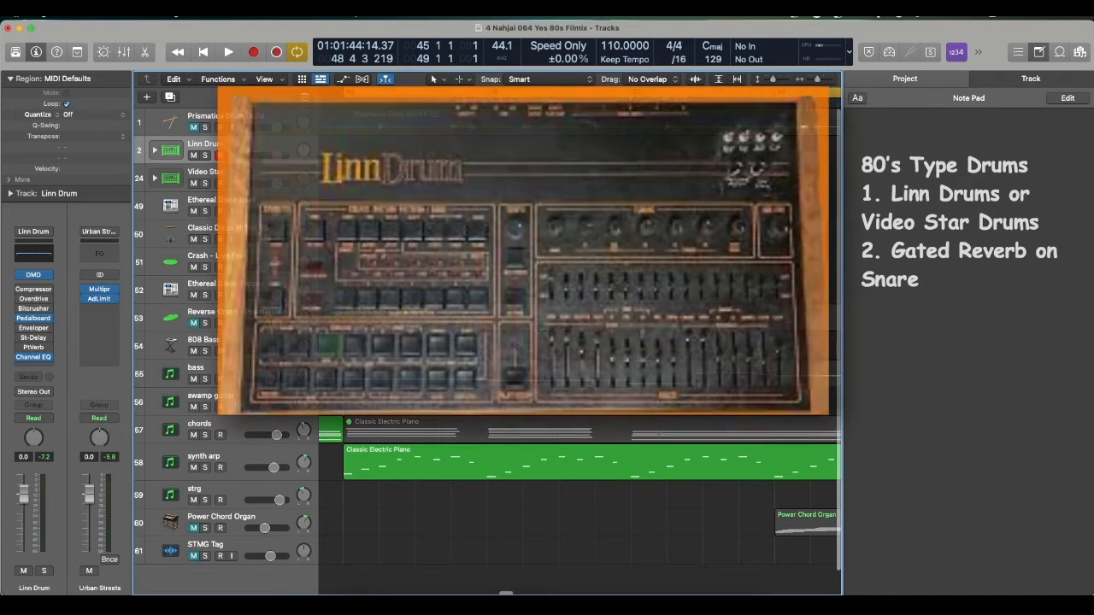
{"action": "scroll", "coordinate": [538, 260], "scroll_direction": "right", "scroll_amount": 5}
{"action": "scroll", "coordinate": [538, 260], "scroll_direction": "right", "scroll_amount": 5}
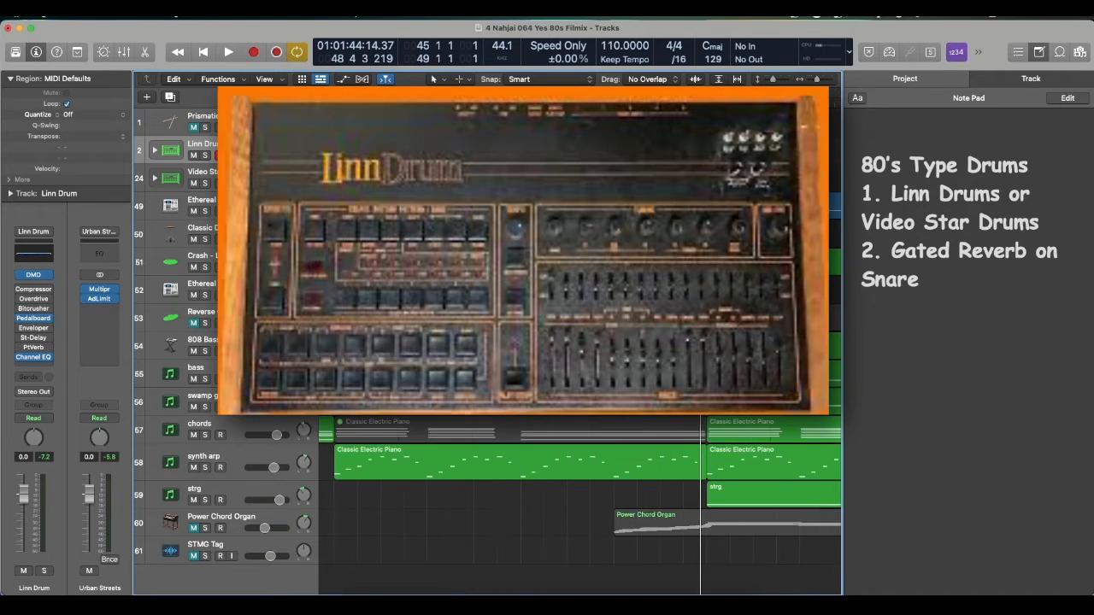
{"action": "scroll", "coordinate": [537, 260], "scroll_direction": "left", "scroll_amount": 3}
{"action": "scroll", "coordinate": [537, 260], "scroll_direction": "right", "scroll_amount": 1}
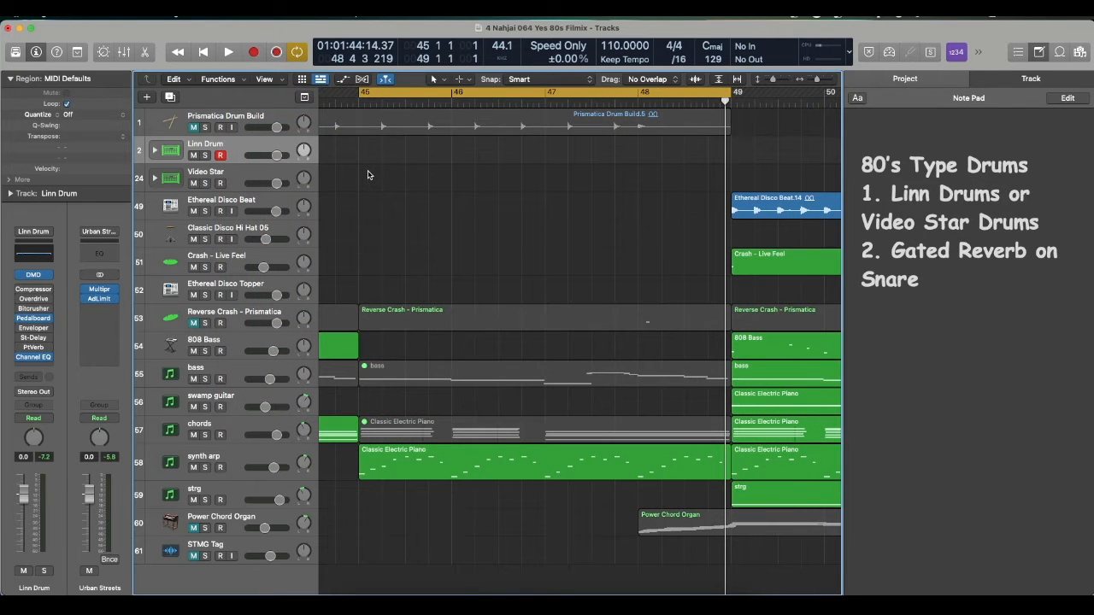
{"action": "left_click", "coordinate": [155, 151]}
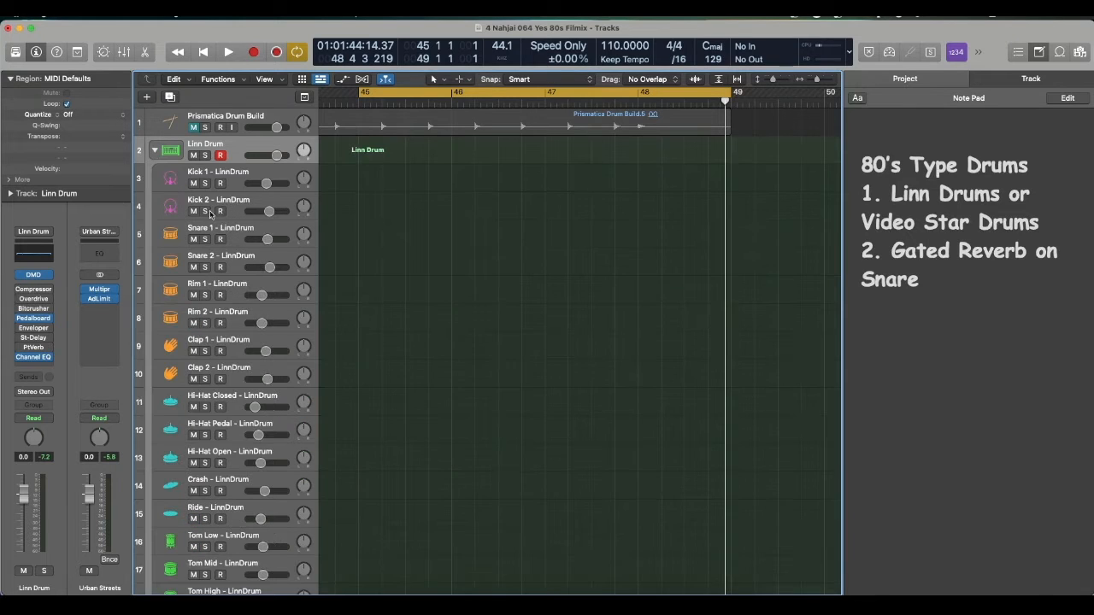
{"action": "left_click", "coordinate": [244, 173]}
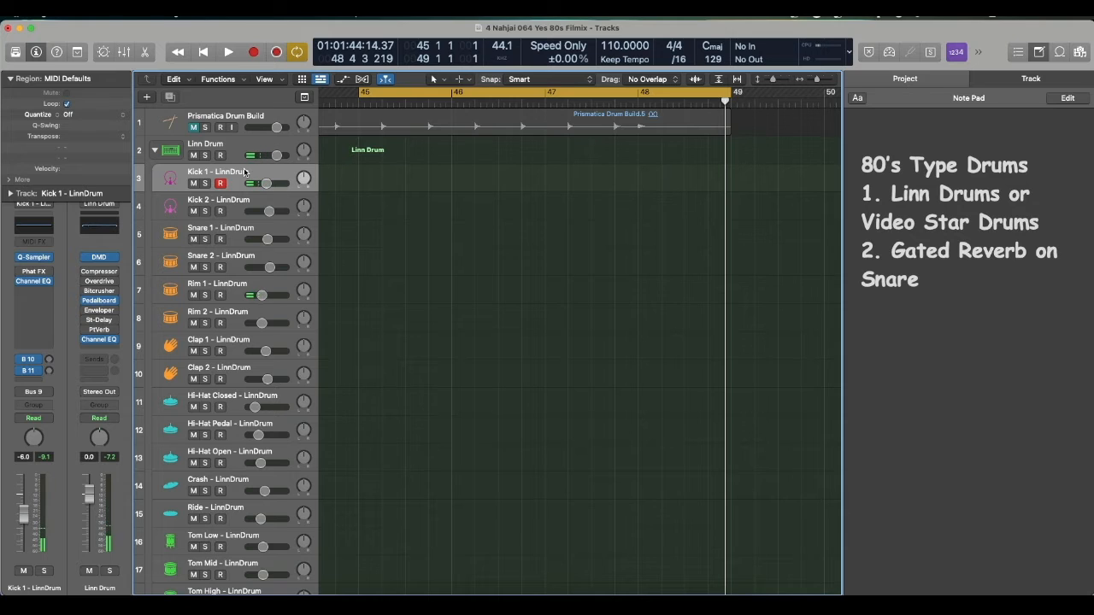
- Rehearse and record a kick on every beat on Kick 1 across the bar 45–49 cycle, and record a Hi-Hat Closed pattern over it
{"action": "key", "text": "space"}
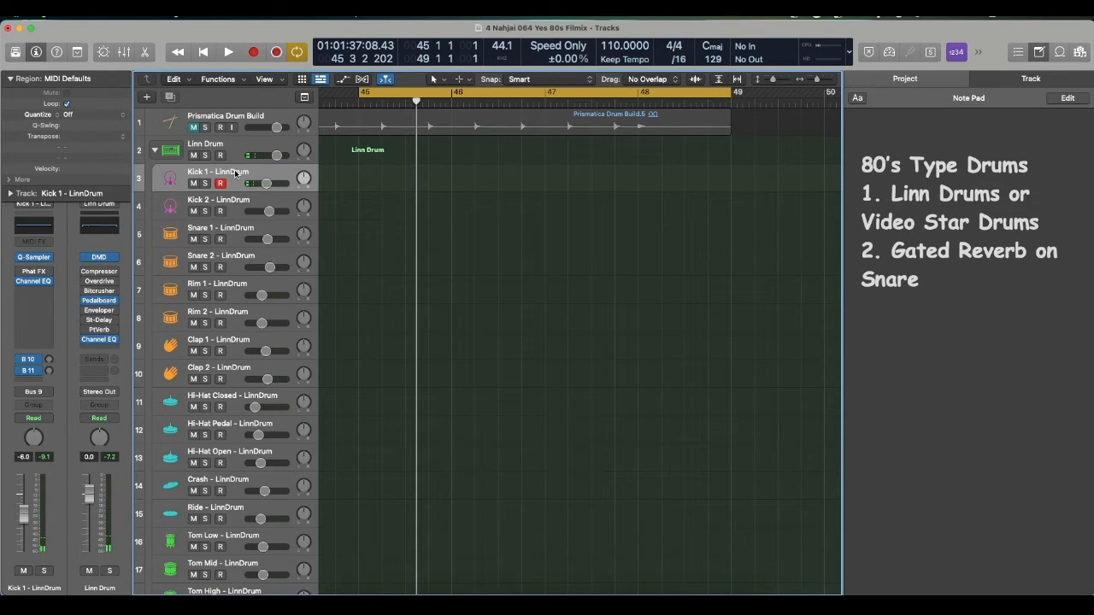
{"action": "key", "text": "space"}
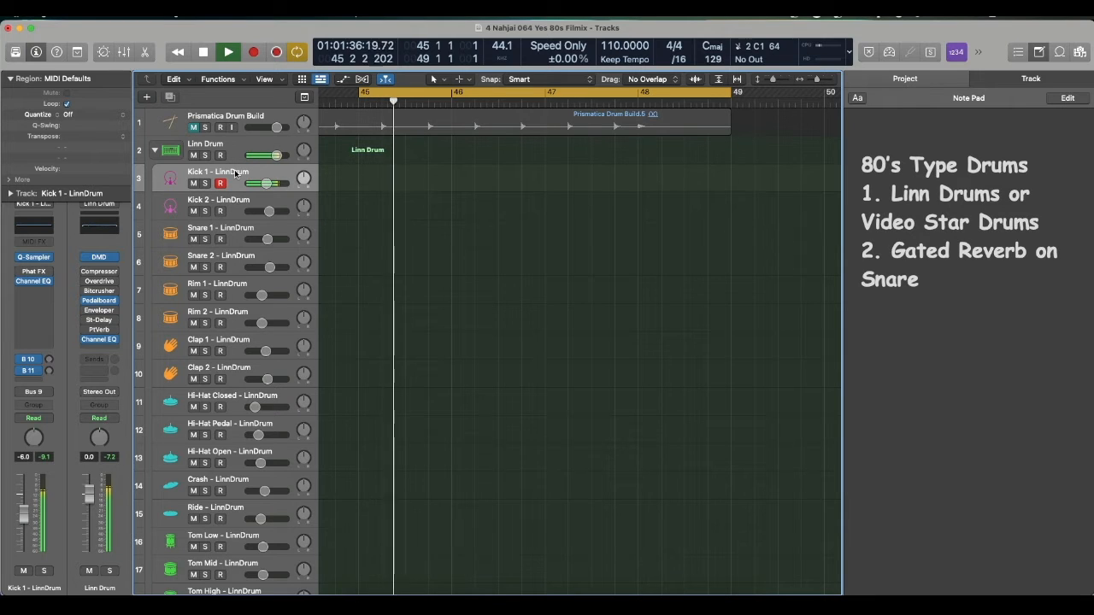
{"action": "key", "text": "space"}
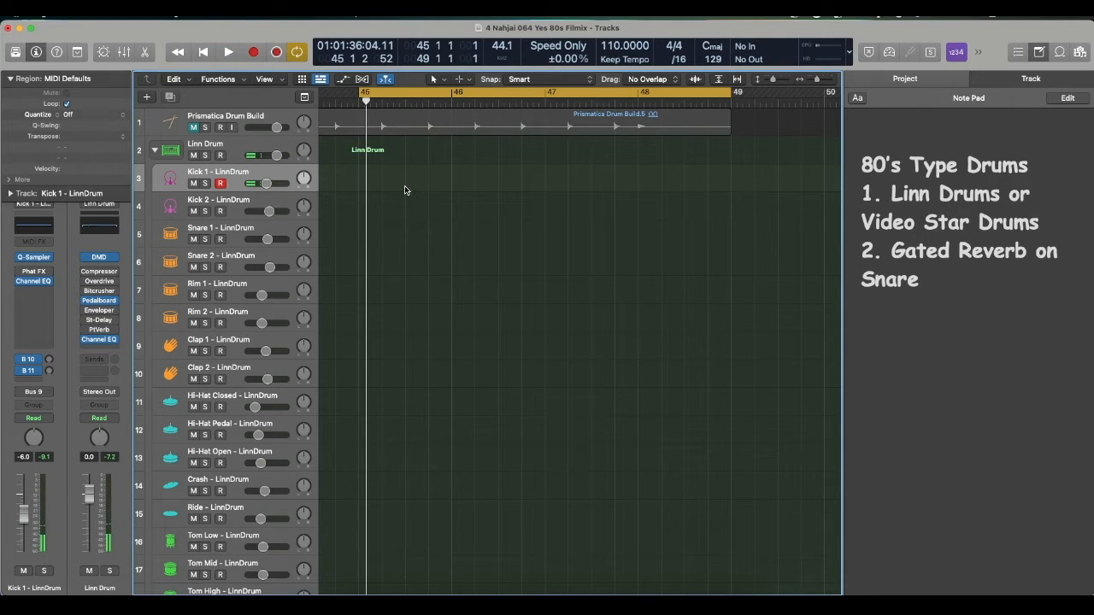
{"action": "key", "text": "r"}
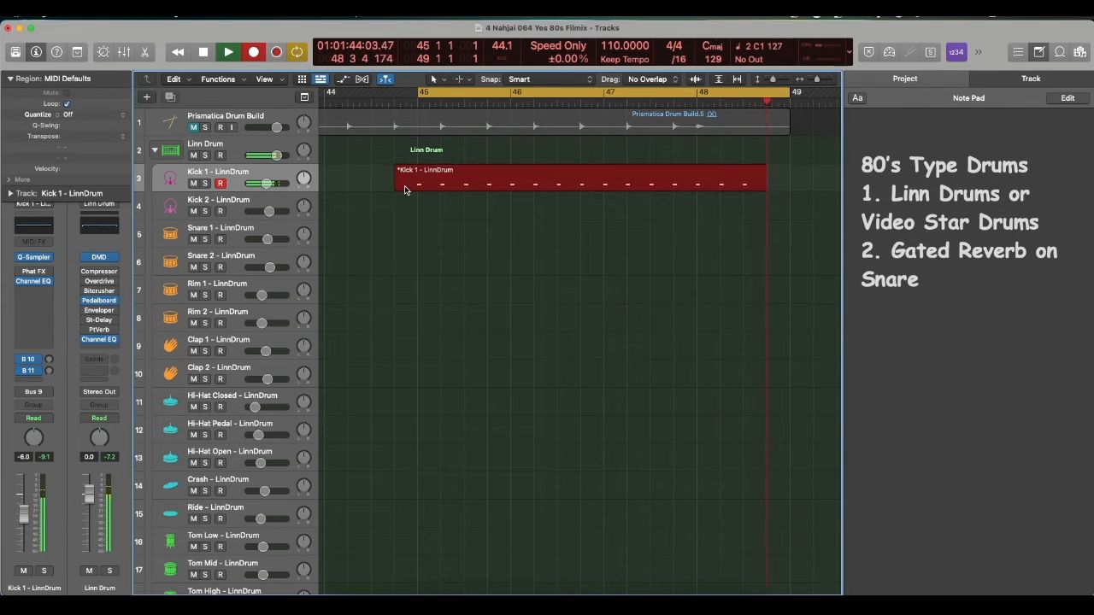
{"action": "key", "text": "space"}
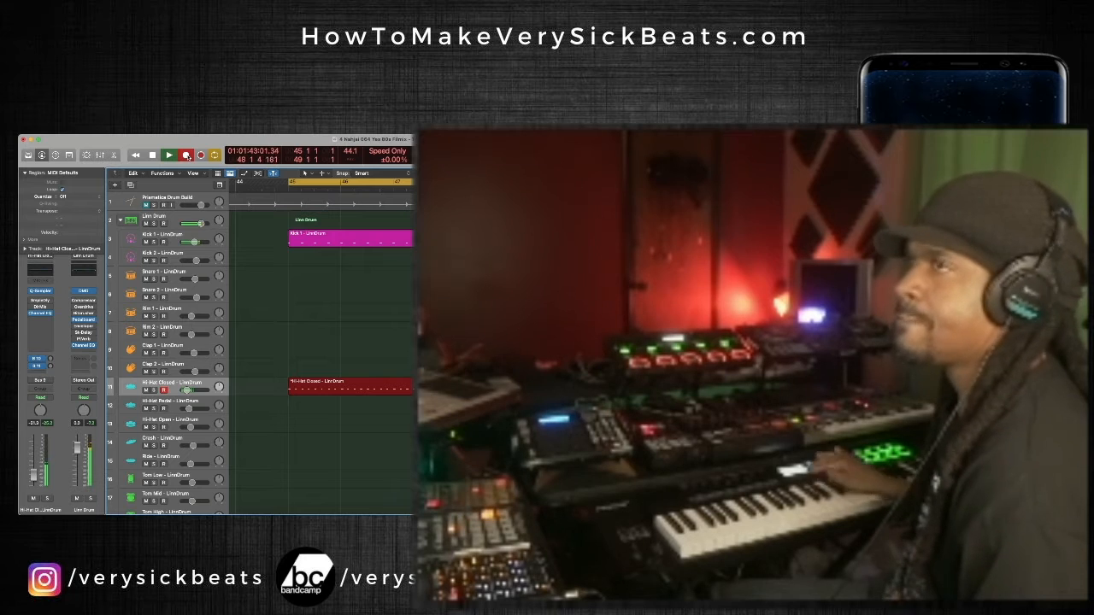
{"action": "key", "text": "space"}
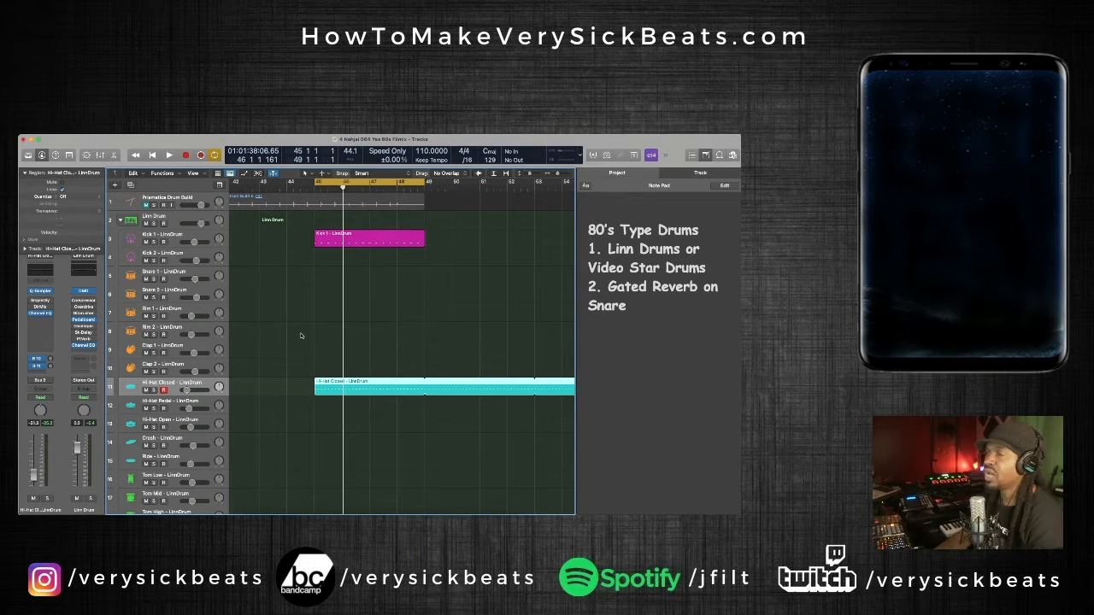
- Rehearse a snare part on the Snare 1 - LinnDrum track with playback, and record it over the bar 45–49 cycle
{"action": "left_click", "coordinate": [175, 274]}
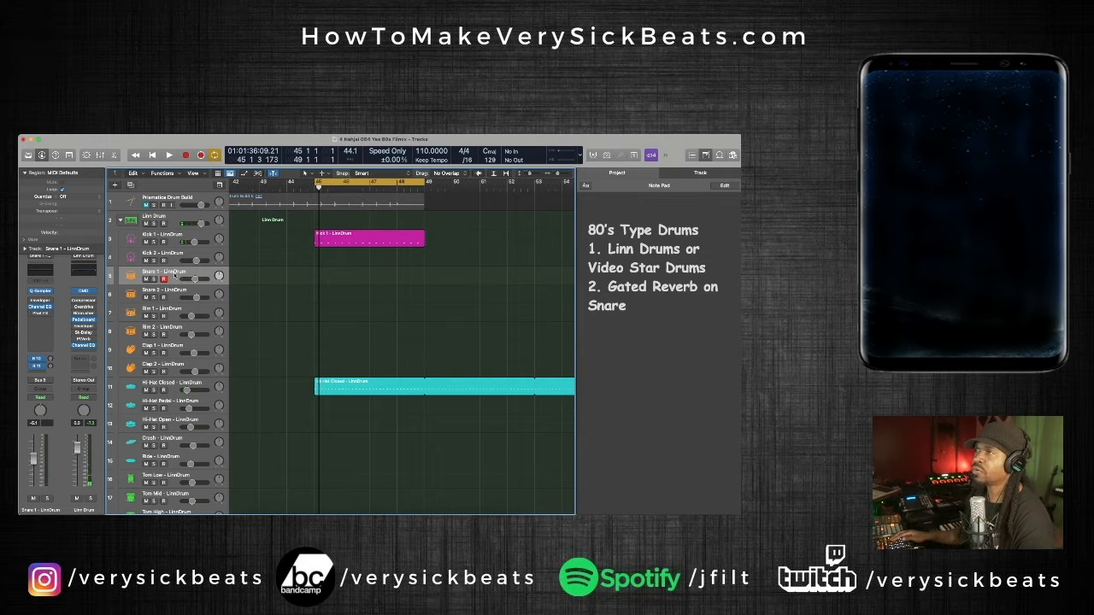
{"action": "key", "text": "space"}
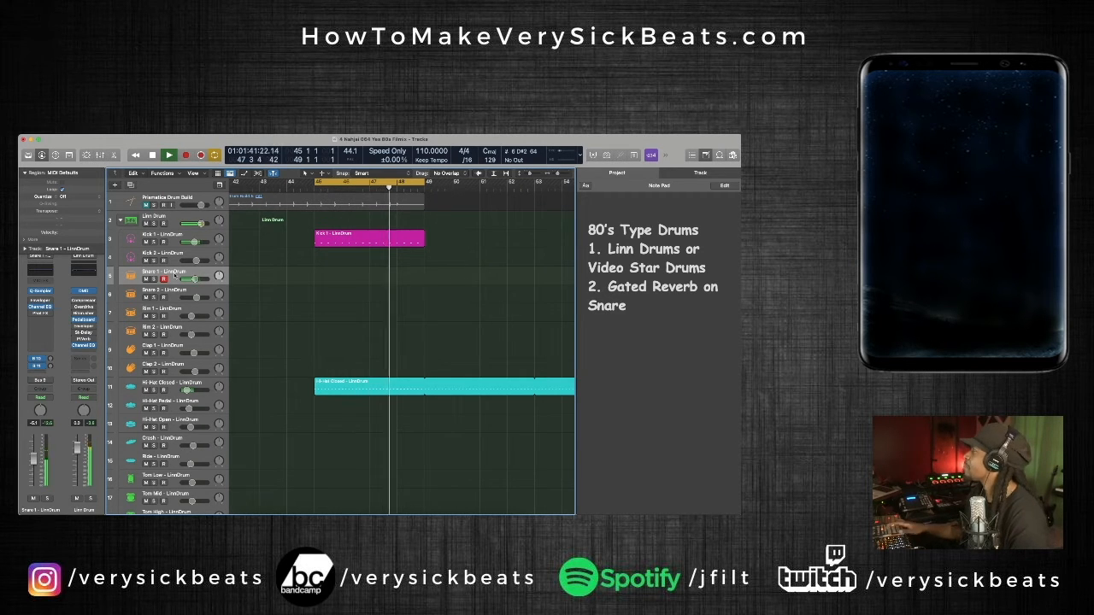
{"action": "key", "text": "space"}
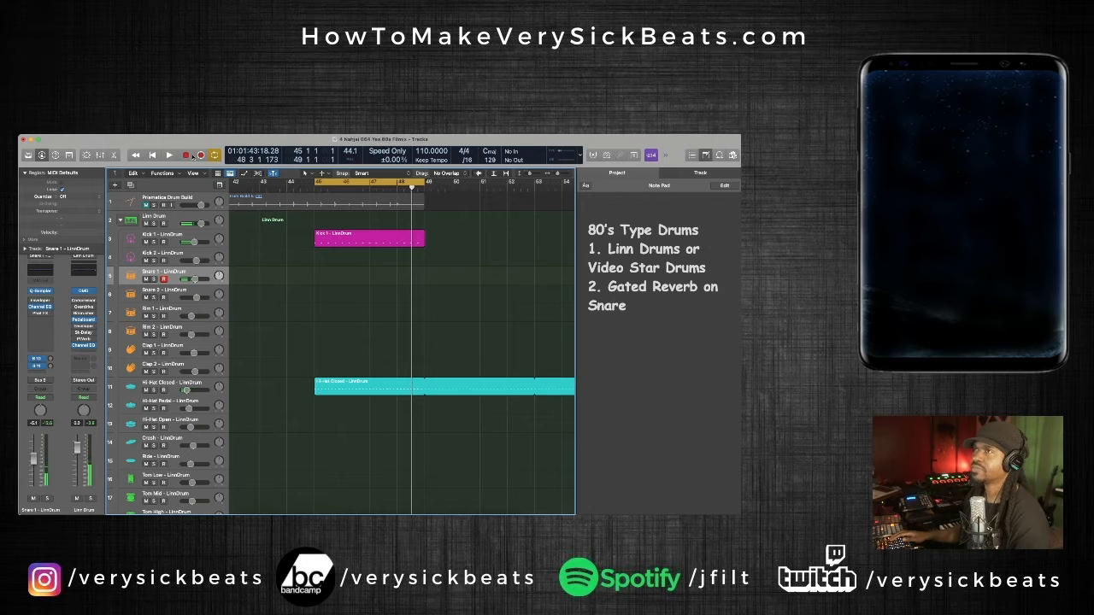
{"action": "key", "text": "r"}
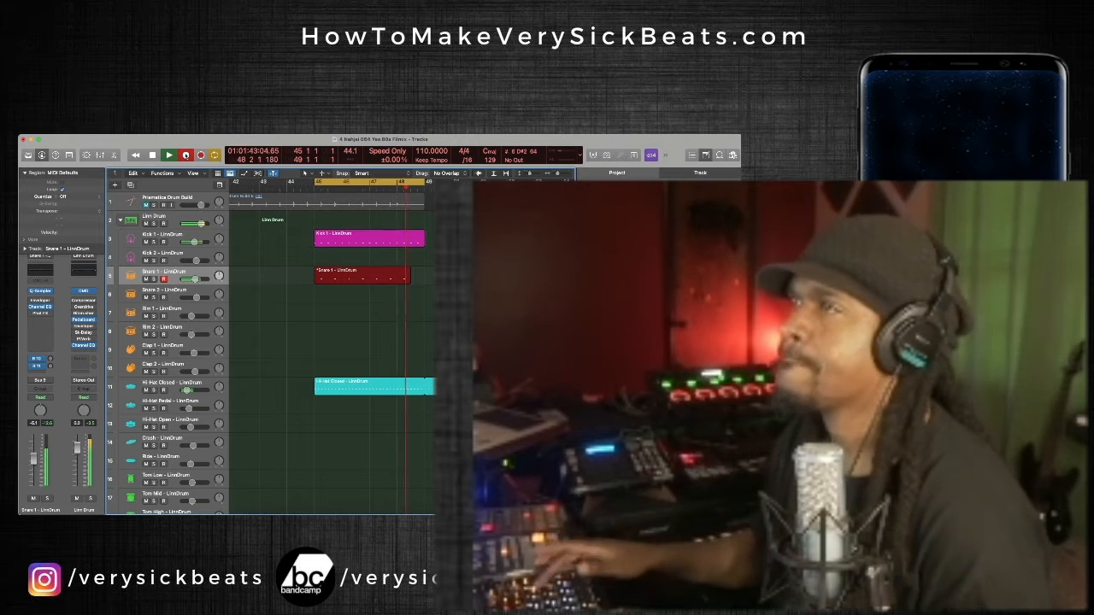
{"action": "key", "text": "space"}
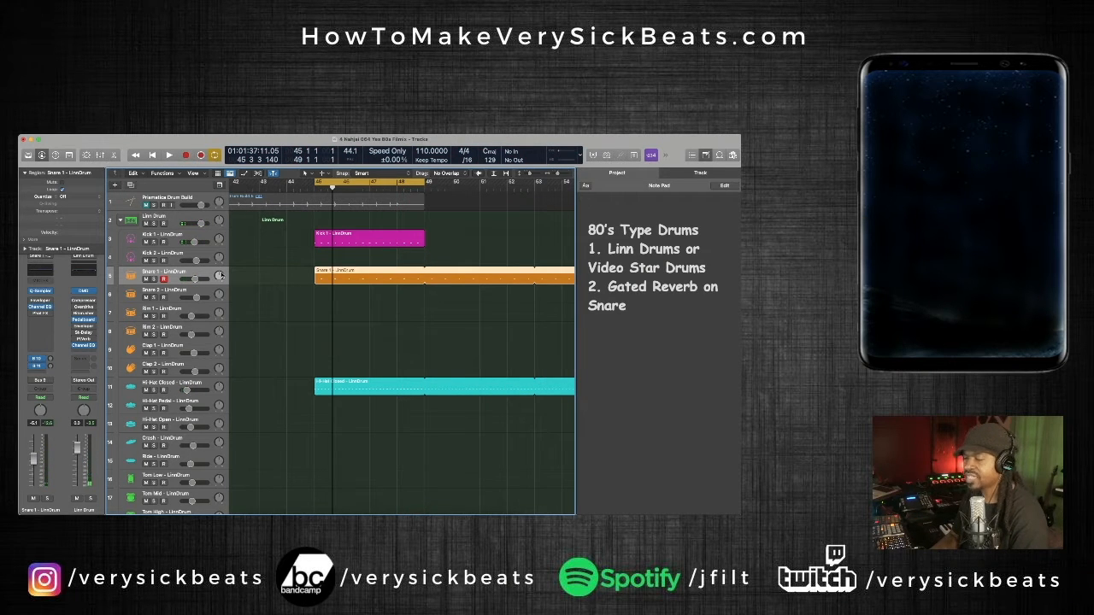
- Open the editor for the recorded Snare 1 region and enlarge the editor area
{"action": "key", "text": "e"}
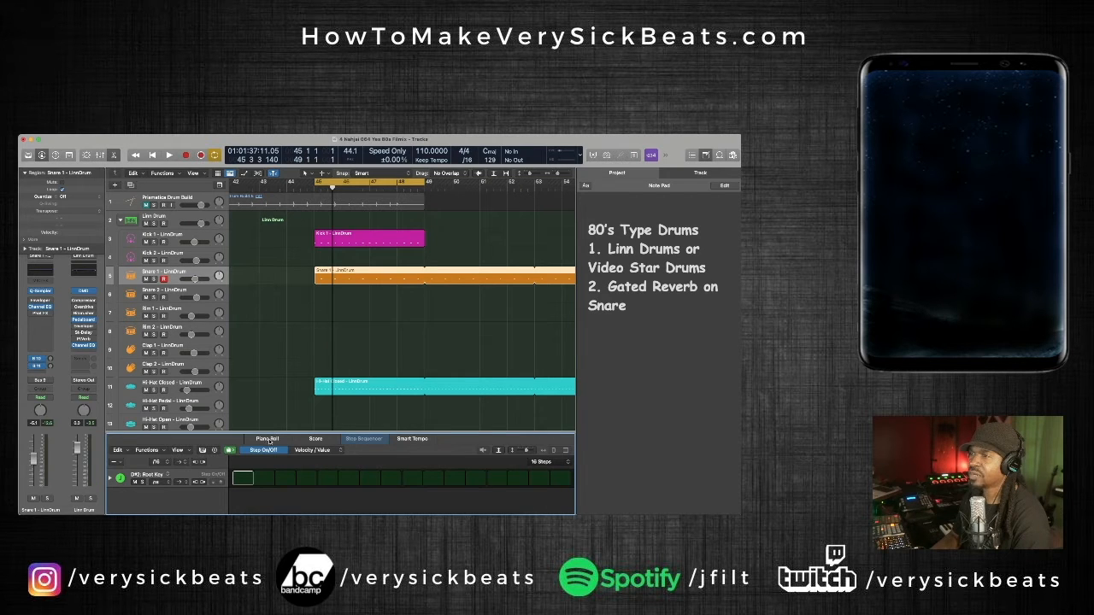
{"action": "left_click_drag", "start_coordinate": [353, 431], "coordinate": [351, 376]}
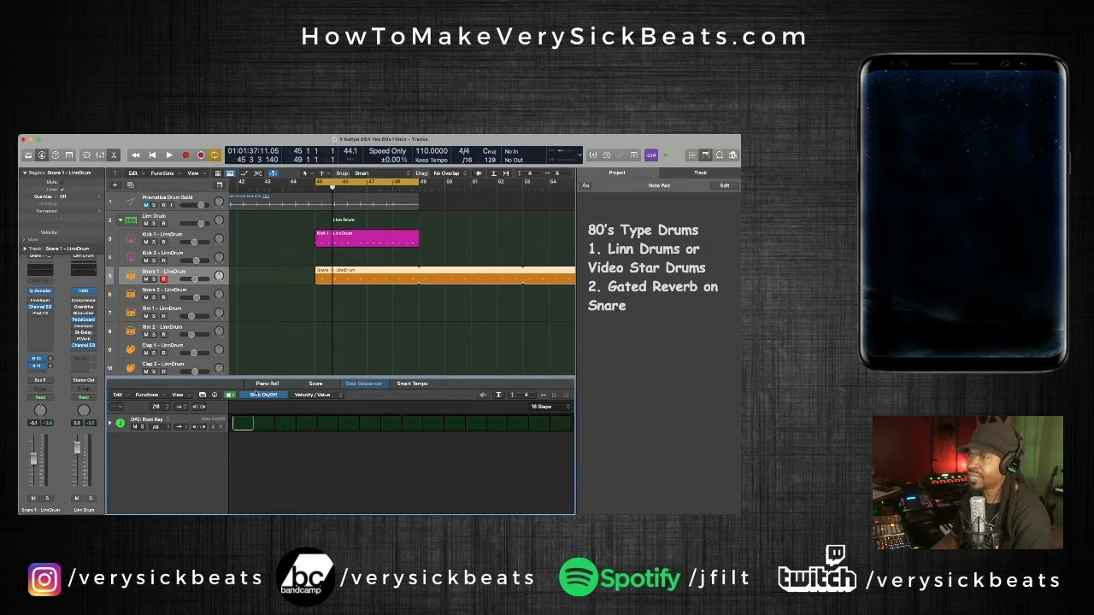
{"action": "scroll", "coordinate": [376, 359], "scroll_direction": "down", "scroll_amount": 4}
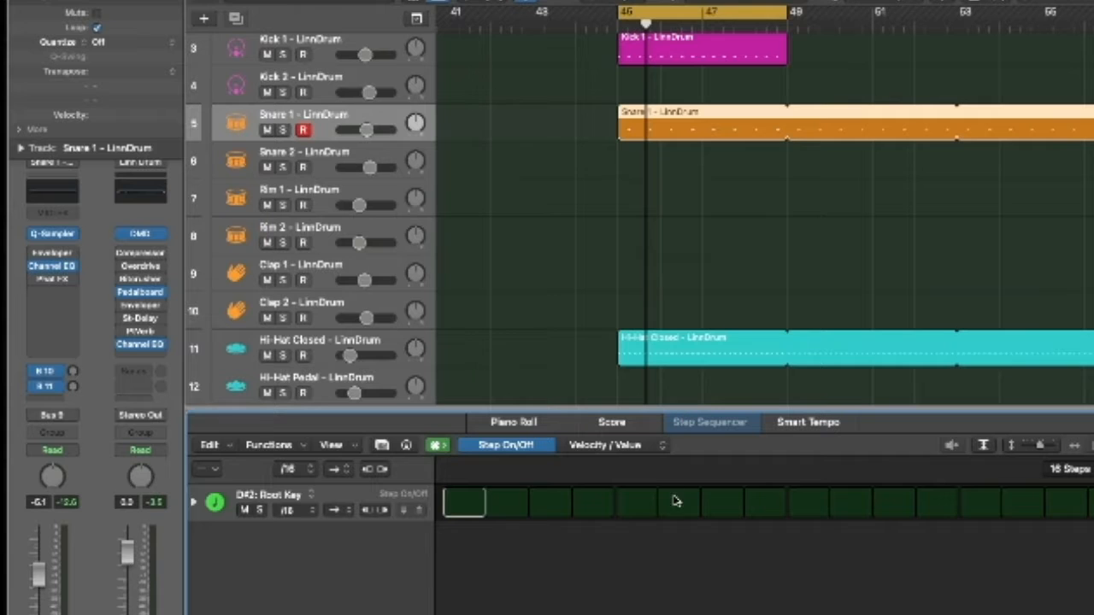
- Show the Snare 1 region's notes in the Piano Roll and play back the recorded kick, snare and hi-hat pattern
{"action": "left_click", "coordinate": [514, 422]}
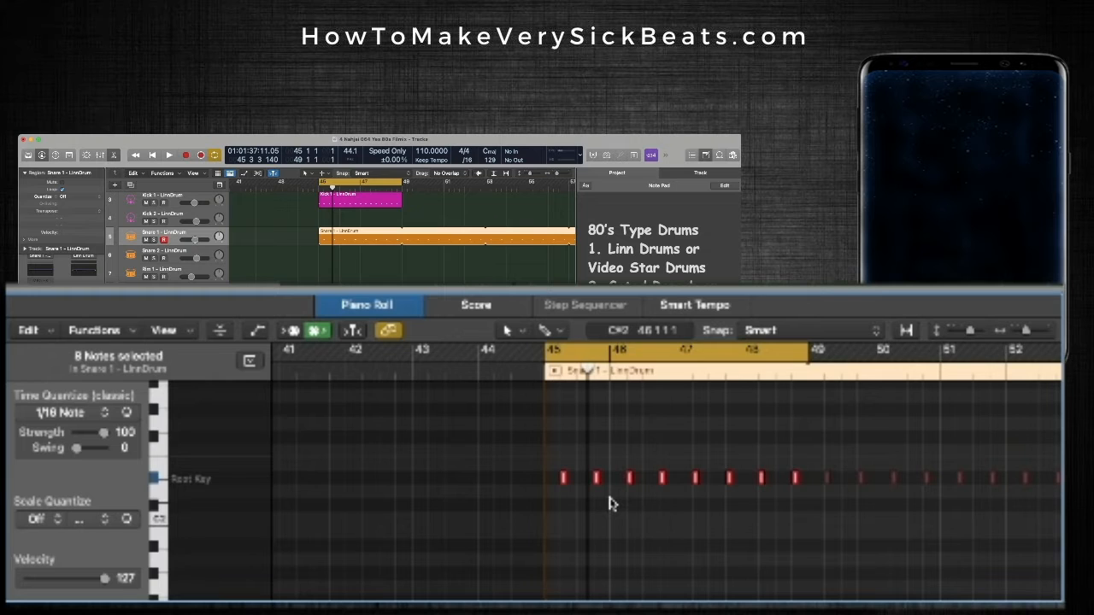
{"action": "key", "text": "space"}
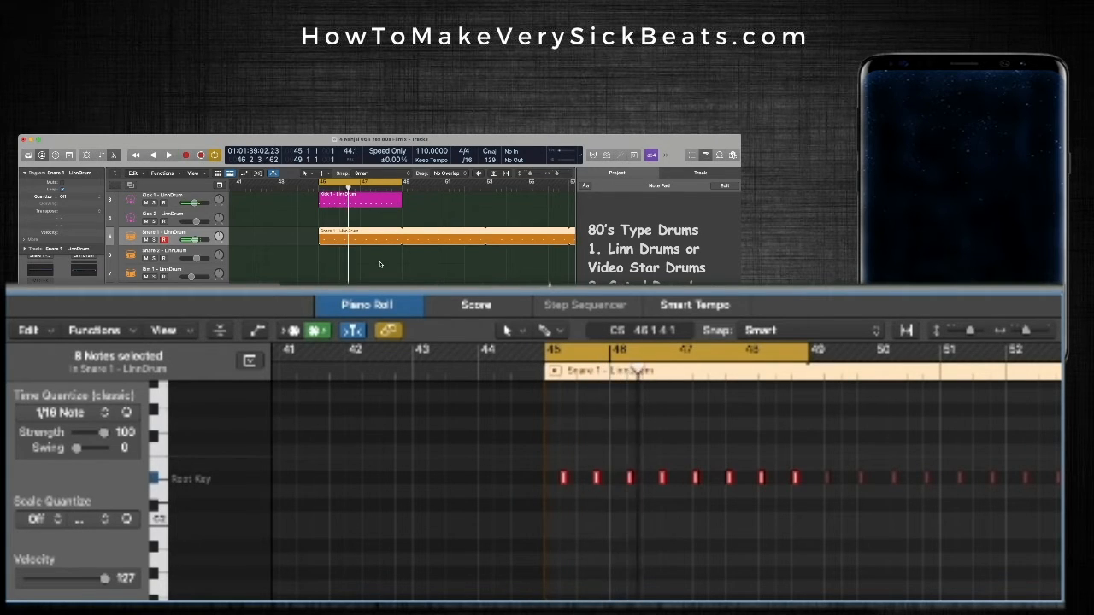
{"action": "scroll", "coordinate": [380, 264], "scroll_direction": "up", "scroll_amount": 3}
{"action": "scroll", "coordinate": [380, 264], "scroll_direction": "up", "scroll_amount": 5}
{"action": "scroll", "coordinate": [380, 264], "scroll_direction": "down", "scroll_amount": 2}
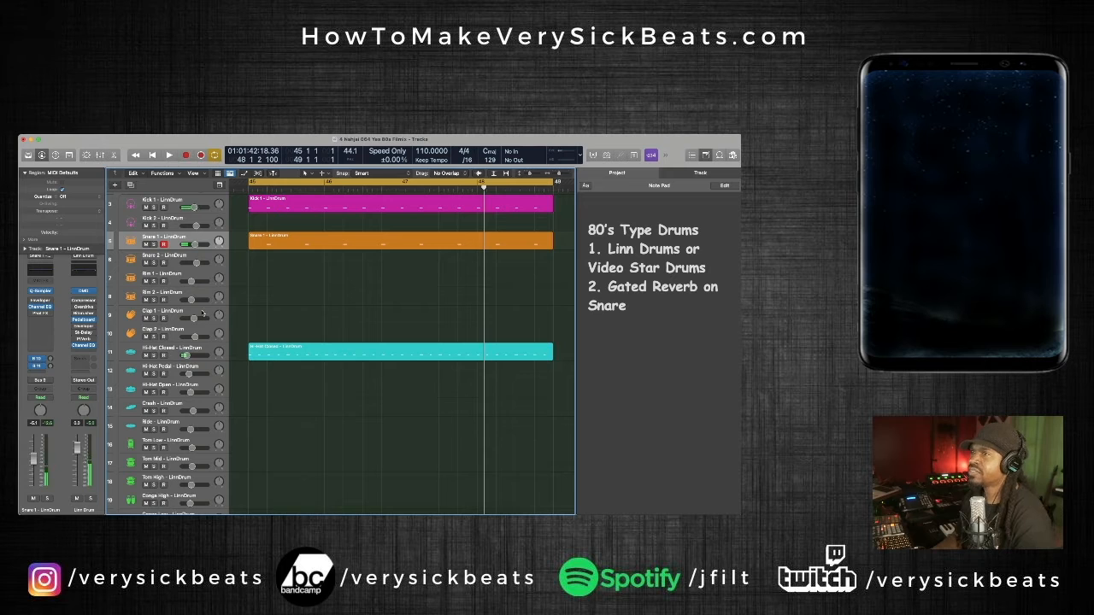
- Audition Clap 1, record a clap on beat four of every bar on Clap 2 - LinnDrum across bars 45–49, and play it back
{"action": "left_click", "coordinate": [203, 314]}
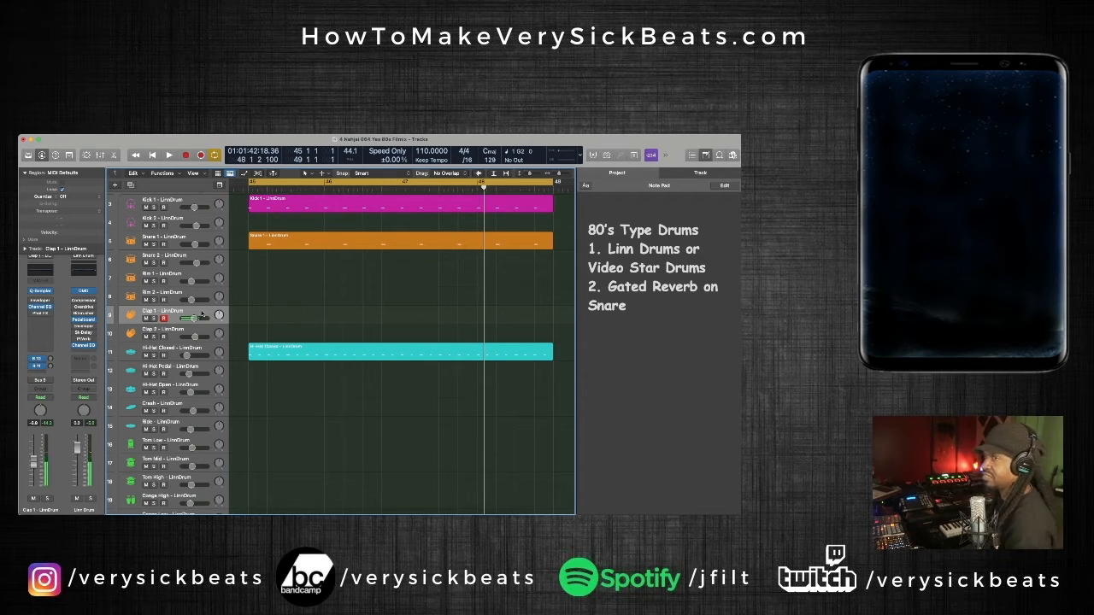
{"action": "left_click", "coordinate": [193, 333]}
{"action": "key", "text": "space"}
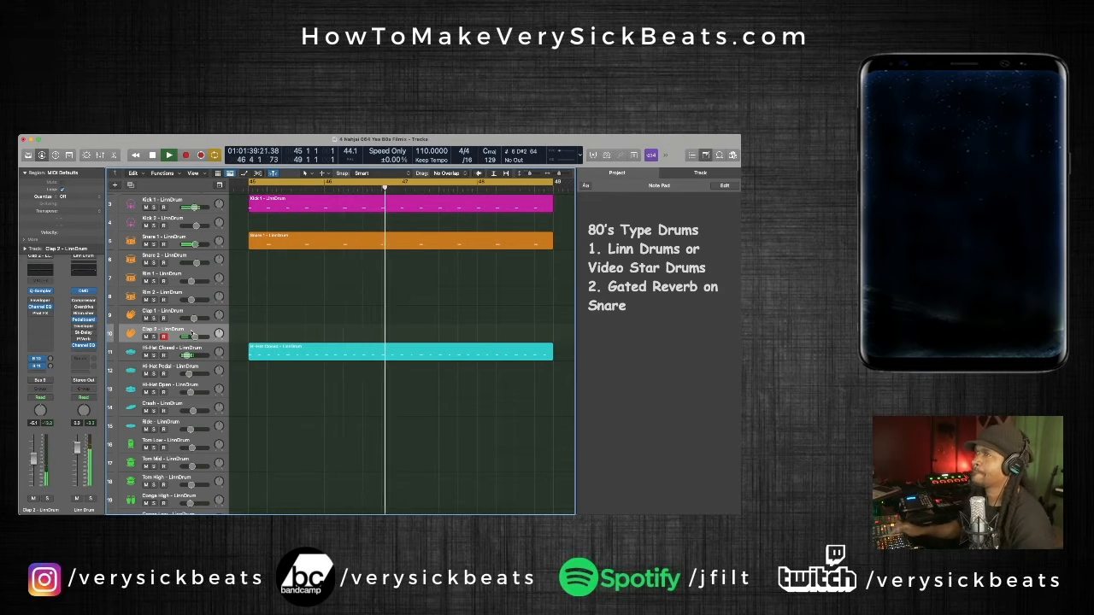
{"action": "key", "text": "space"}
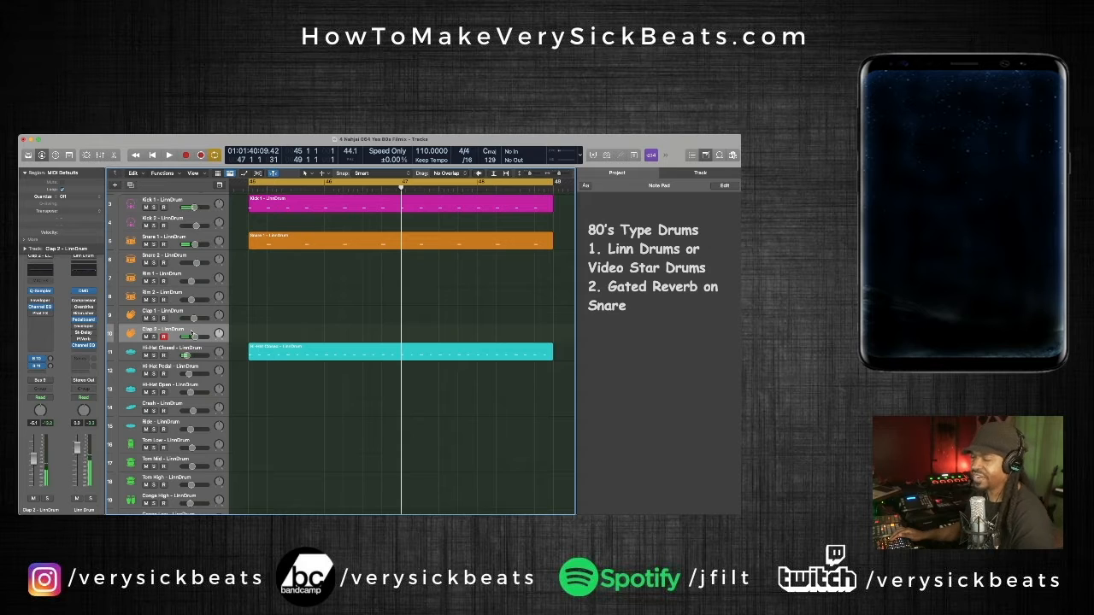
{"action": "key", "text": "space"}
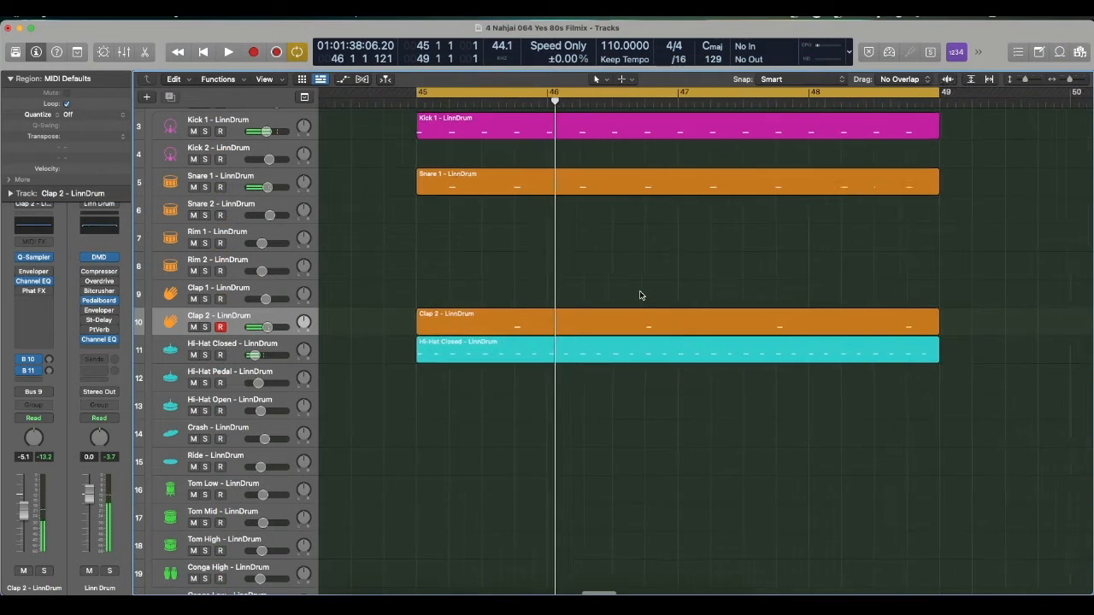
{"action": "scroll", "coordinate": [642, 296], "scroll_direction": "right", "scroll_amount": 2}
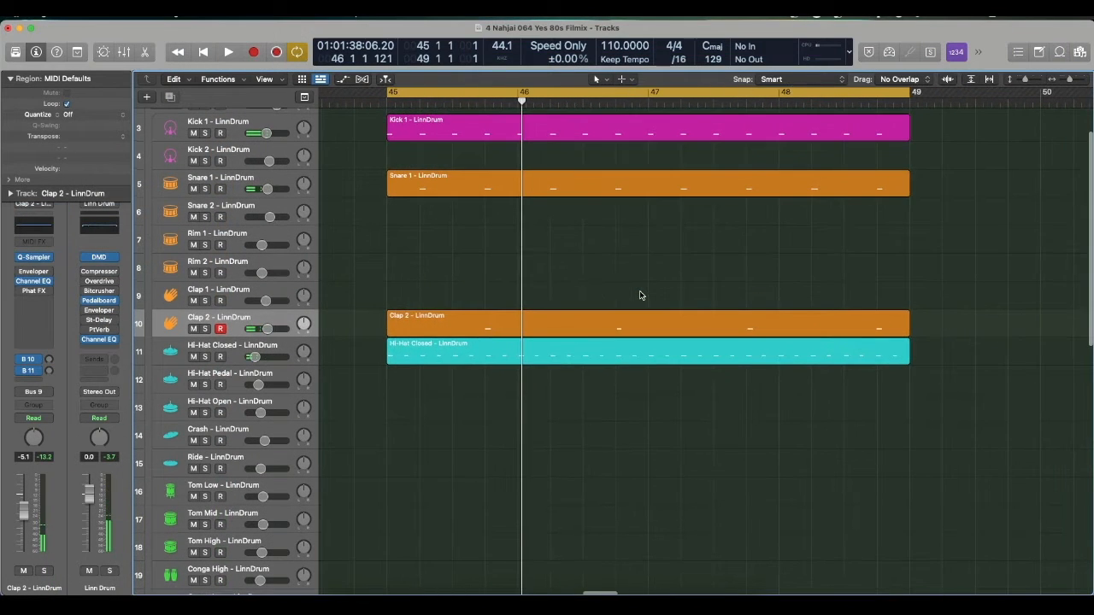
{"action": "key", "text": "super+Right"}
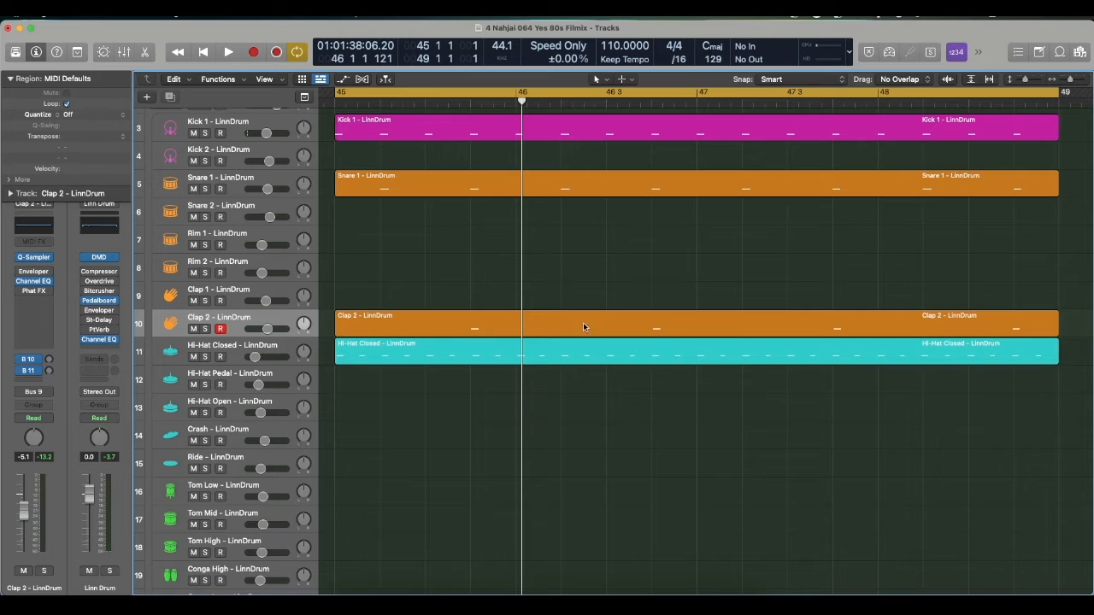
{"action": "key", "text": "space"}
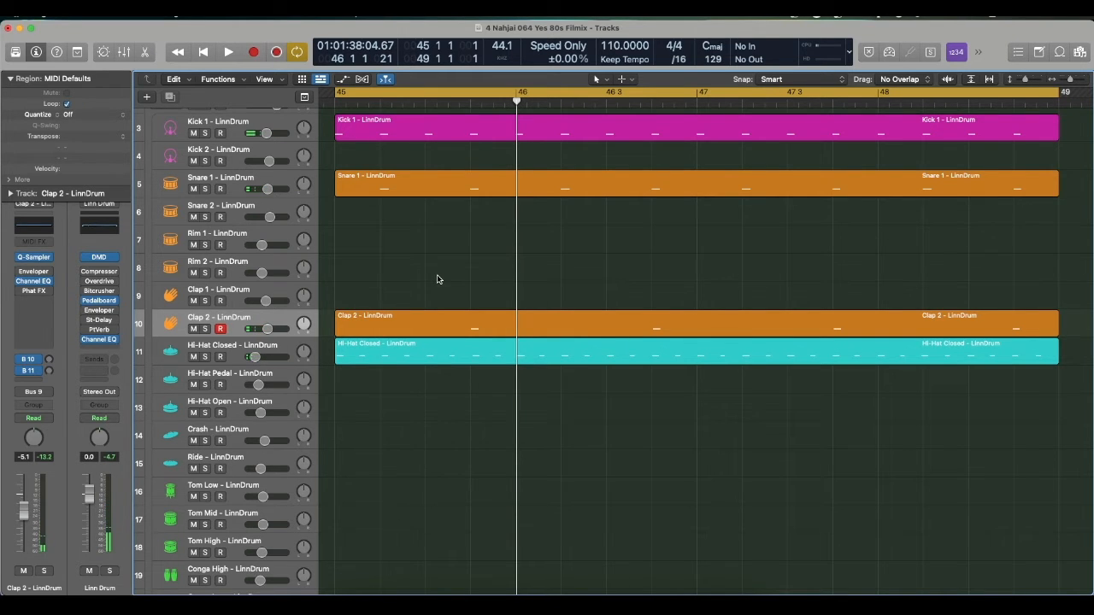
- Audition the LinnDrum Conga High, Shaker, Tambourine and Cowbell tracks against the playing drum pattern
{"action": "left_click", "coordinate": [235, 477]}
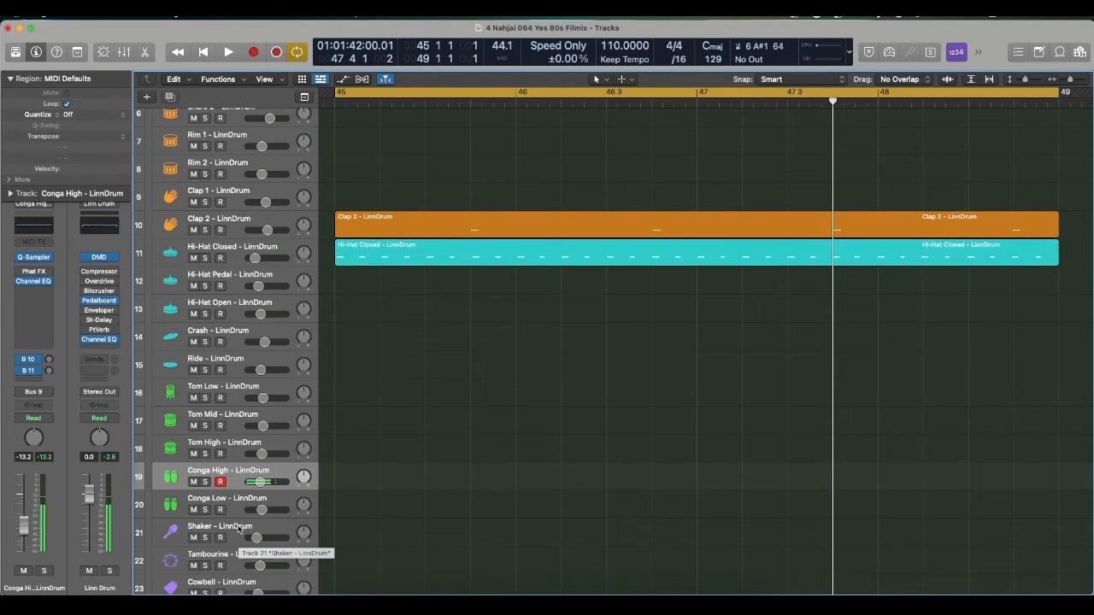
{"action": "left_click", "coordinate": [238, 528]}
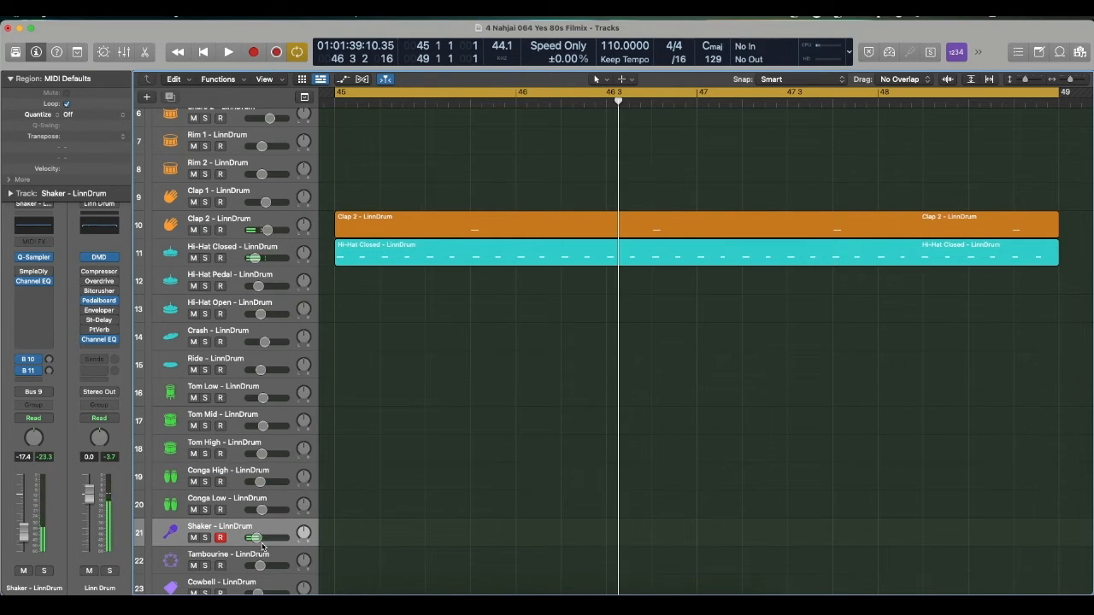
{"action": "left_click", "coordinate": [263, 555]}
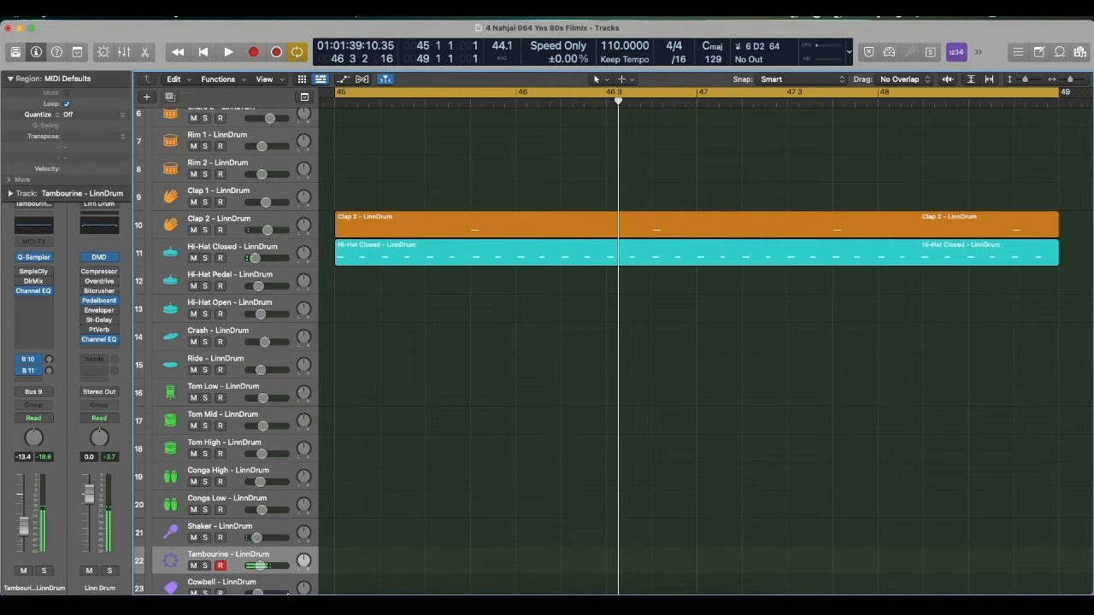
{"action": "key", "text": "space"}
{"action": "scroll", "coordinate": [275, 561], "scroll_direction": "down", "scroll_amount": 2}
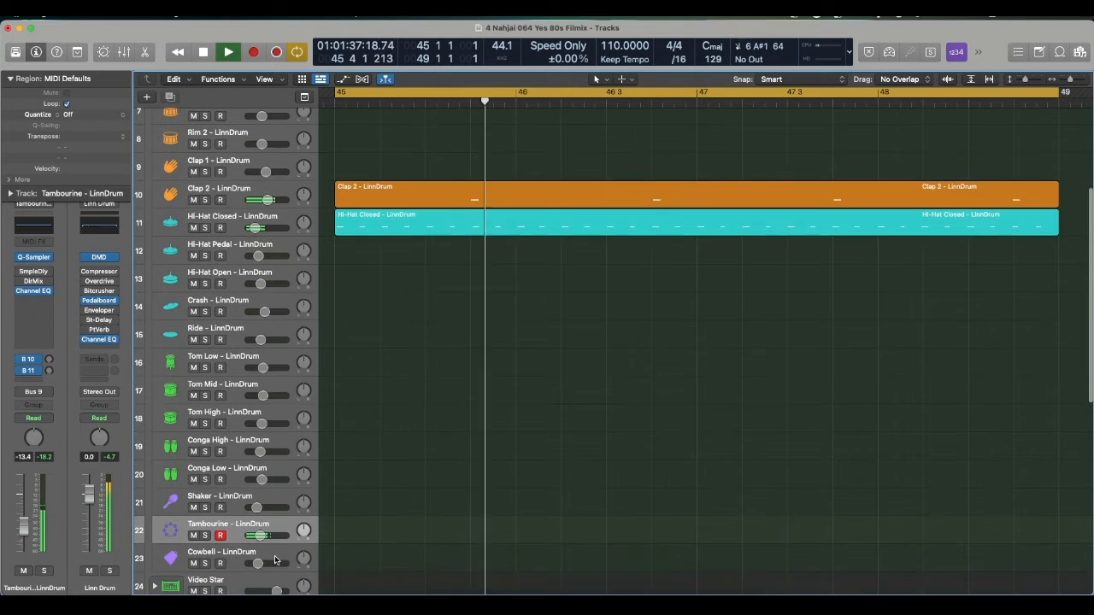
{"action": "left_click", "coordinate": [275, 560]}
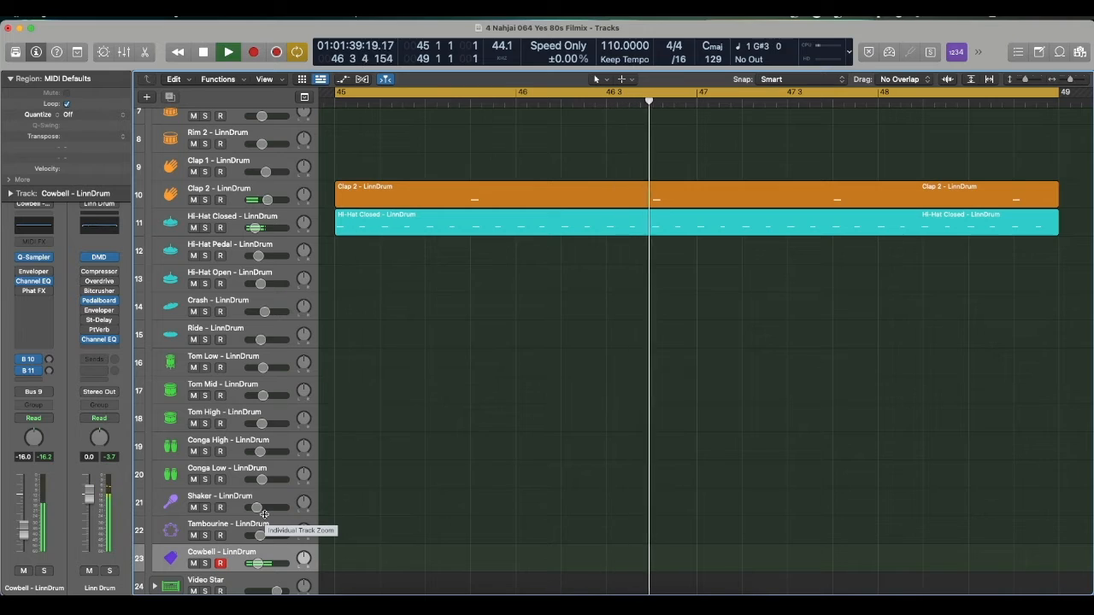
{"action": "key", "text": "space"}
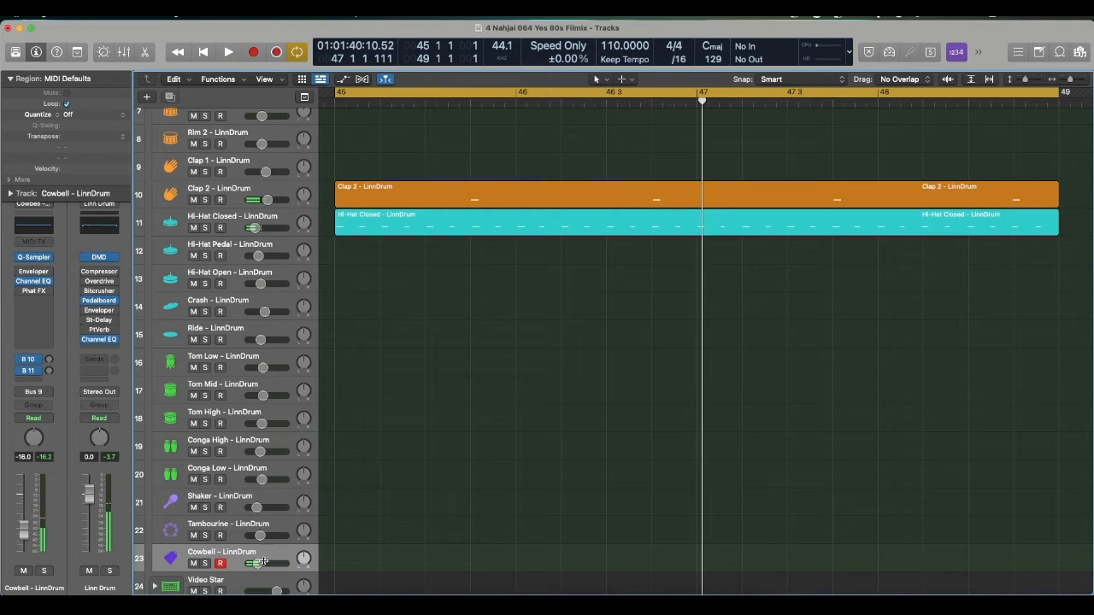
- Move the Cowbell - LinnDrum track directly below Hi-Hat Closed and record a cowbell pattern on it over the bar 45–49 cycle
{"action": "left_click_drag", "start_coordinate": [263, 554], "coordinate": [299, 249]}
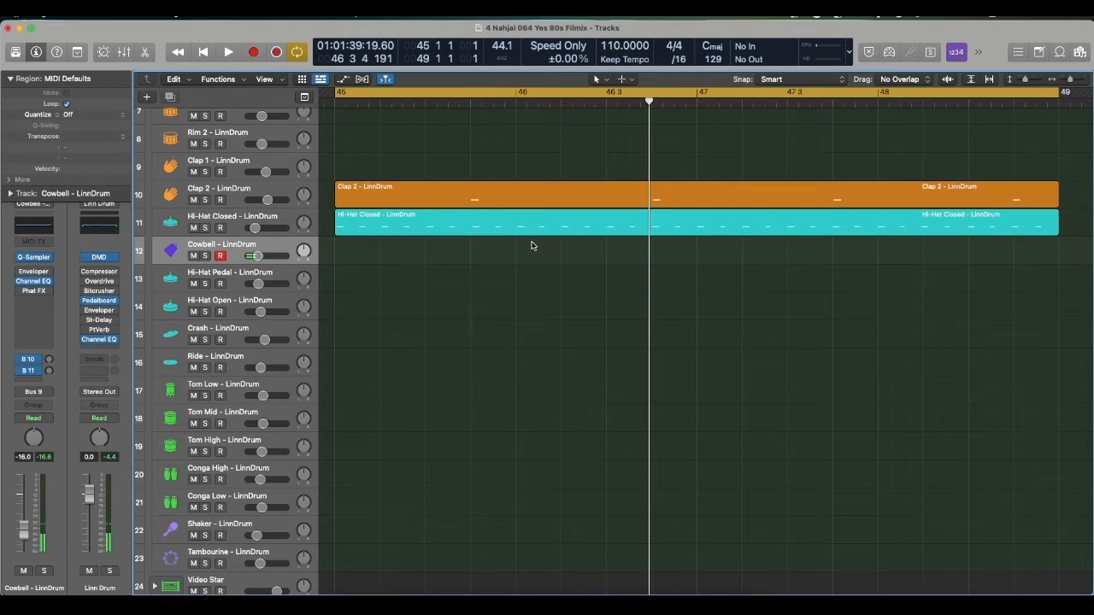
{"action": "key", "text": "r"}
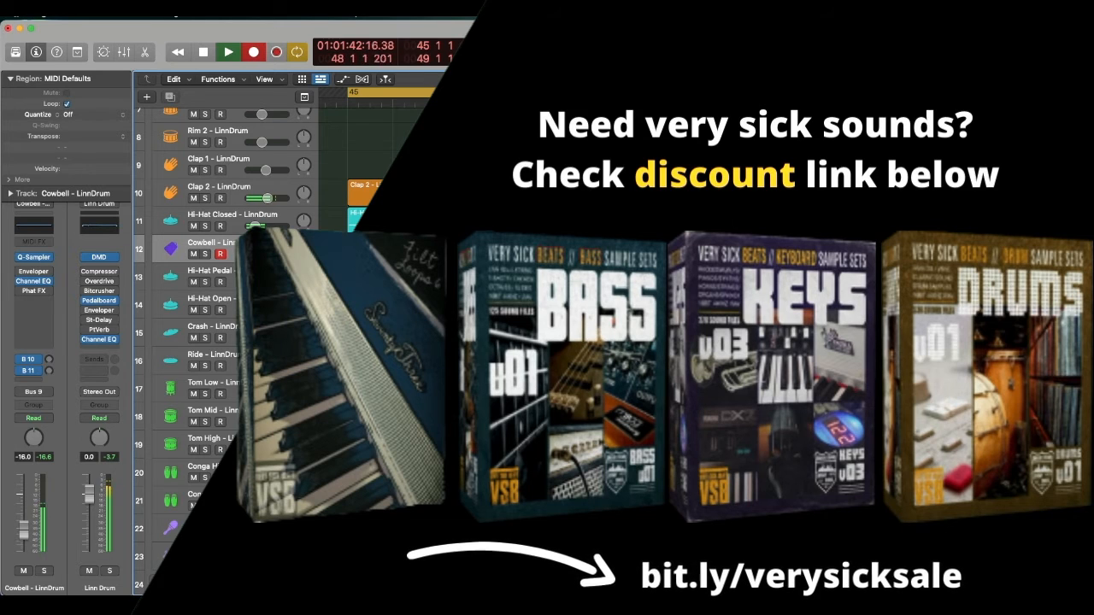
{"action": "key", "text": "space"}
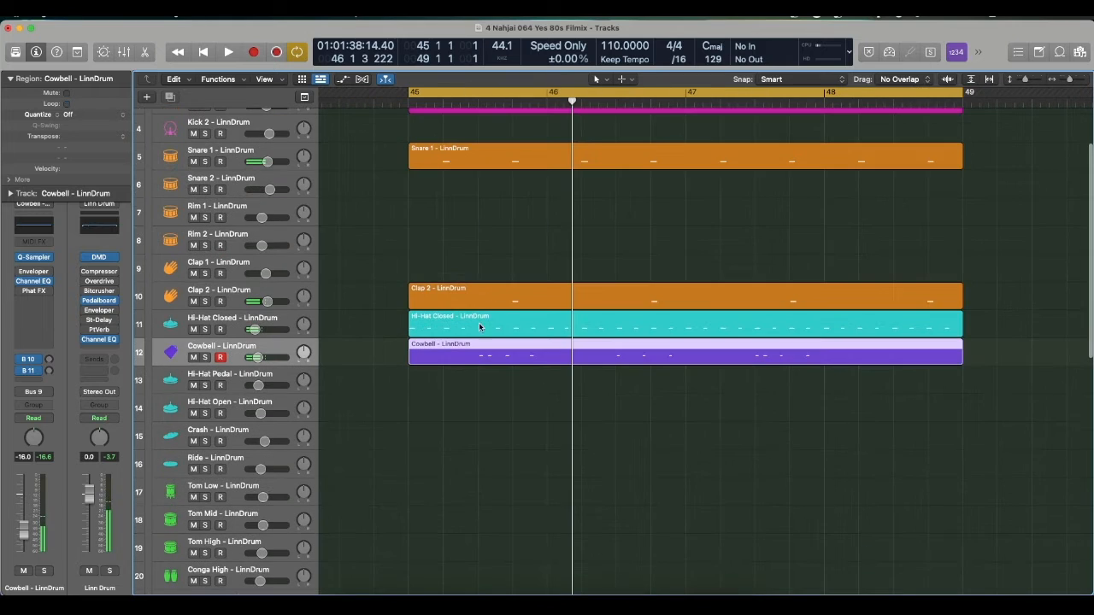
- Audition the sounds of the Tom Low - LinnDrum and Tom Mid - LinnDrum tracks
{"action": "scroll", "coordinate": [398, 483], "scroll_direction": "down", "scroll_amount": 2}
{"action": "scroll", "coordinate": [401, 396], "scroll_direction": "down", "scroll_amount": 3}
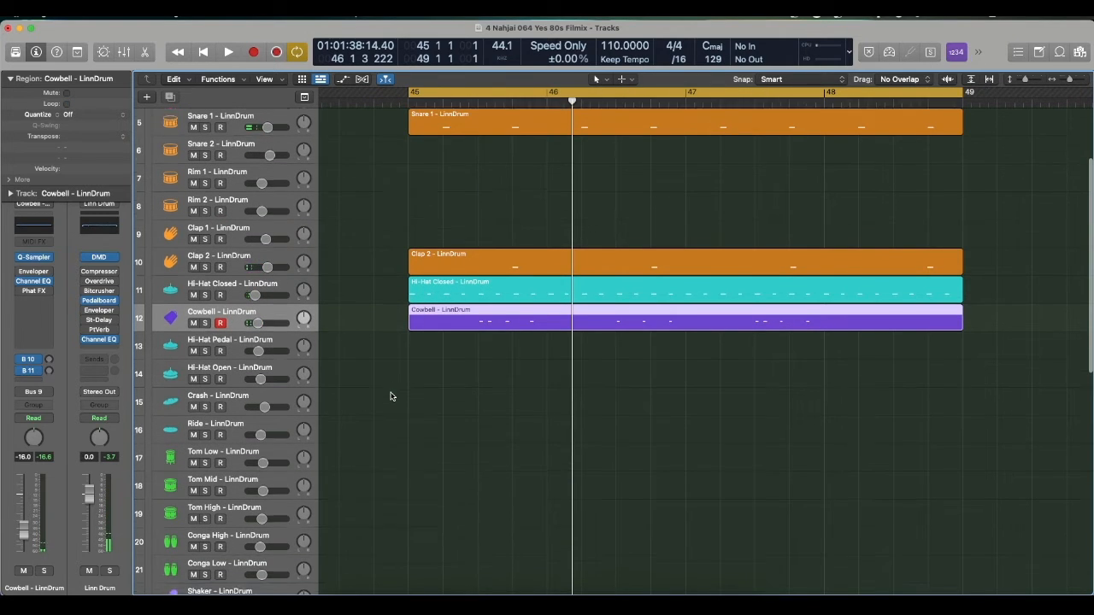
{"action": "left_click", "coordinate": [249, 388]}
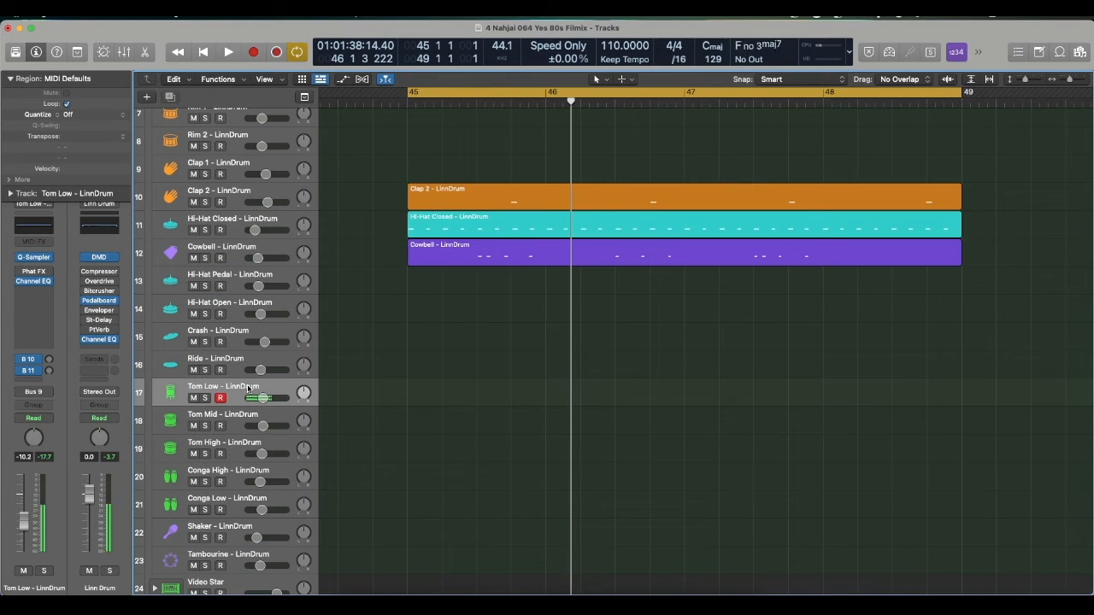
{"action": "left_click", "coordinate": [237, 417]}
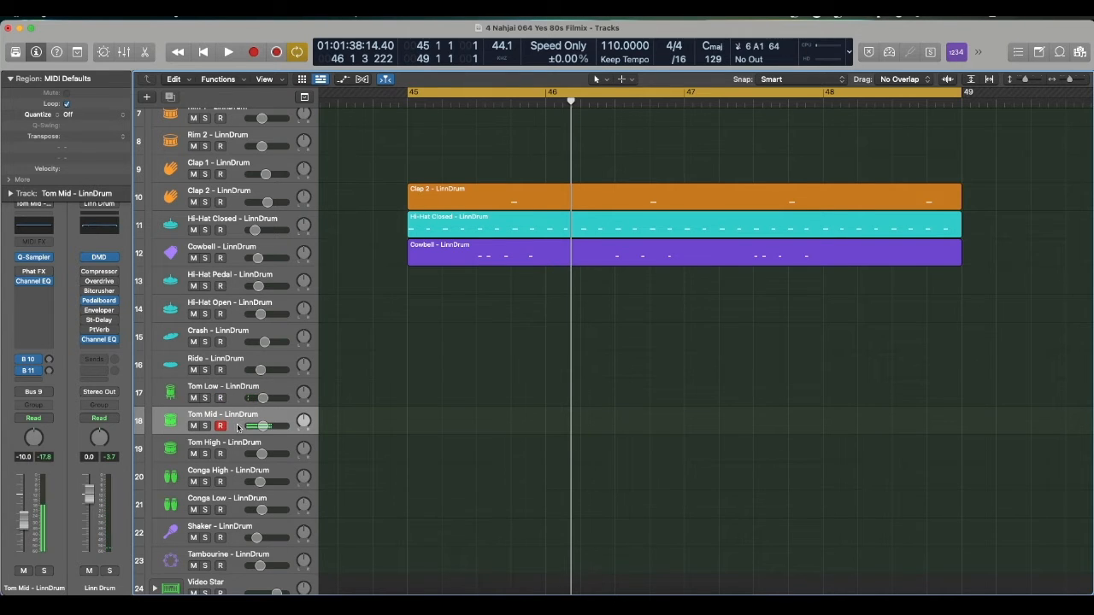
- Collapse the Linn Drum track stack, select the Video Star track and rehearse a part on it with playback of the cycle
{"action": "scroll", "coordinate": [451, 324], "scroll_direction": "up", "scroll_amount": 10}
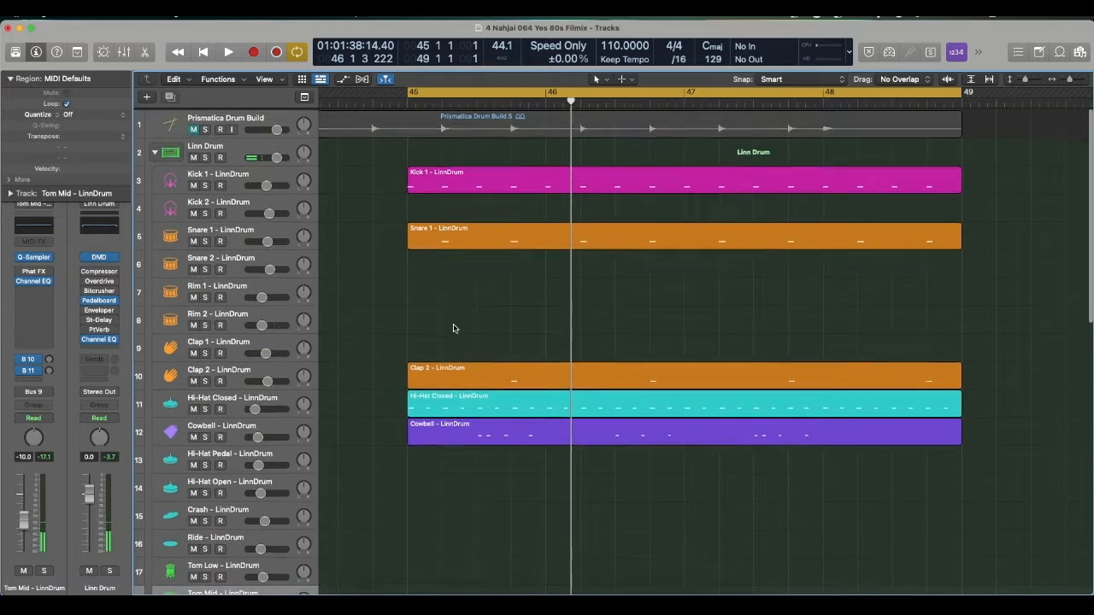
{"action": "left_click", "coordinate": [157, 151]}
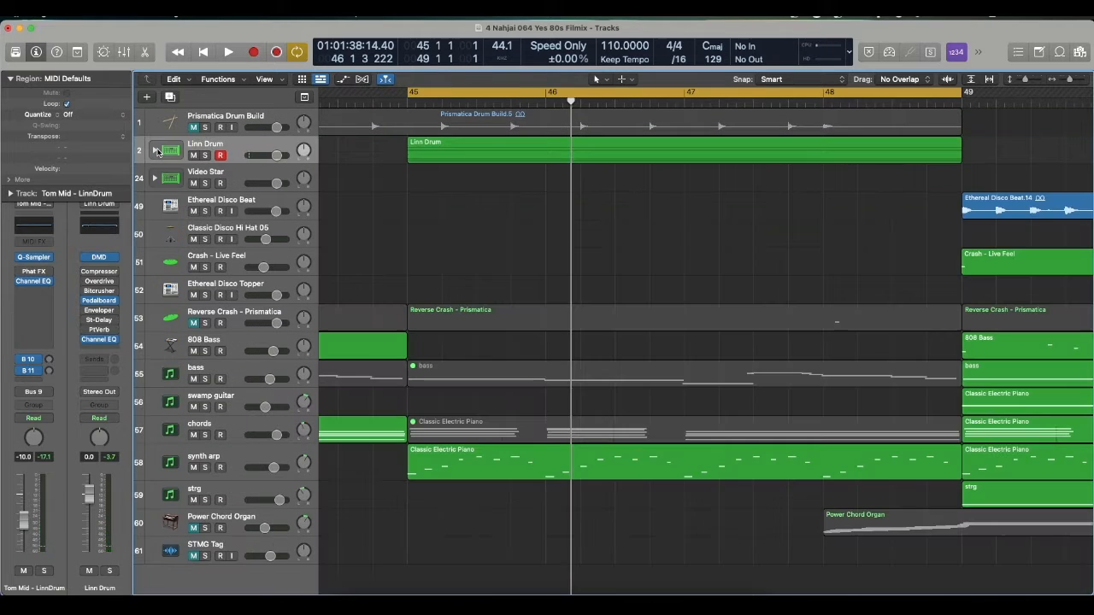
{"action": "left_click", "coordinate": [236, 175]}
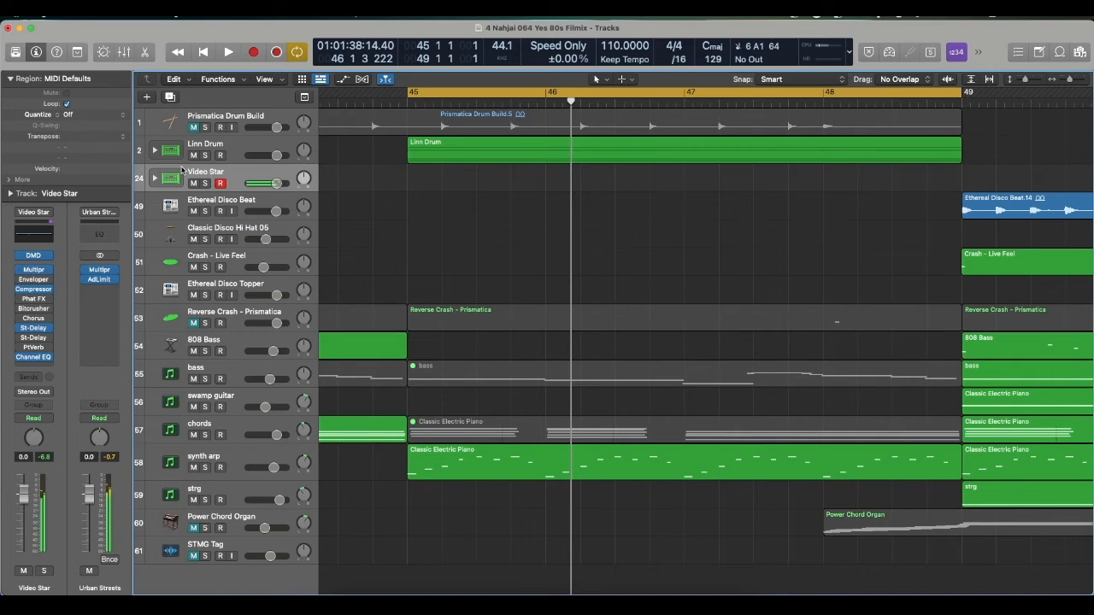
{"action": "key", "text": "space"}
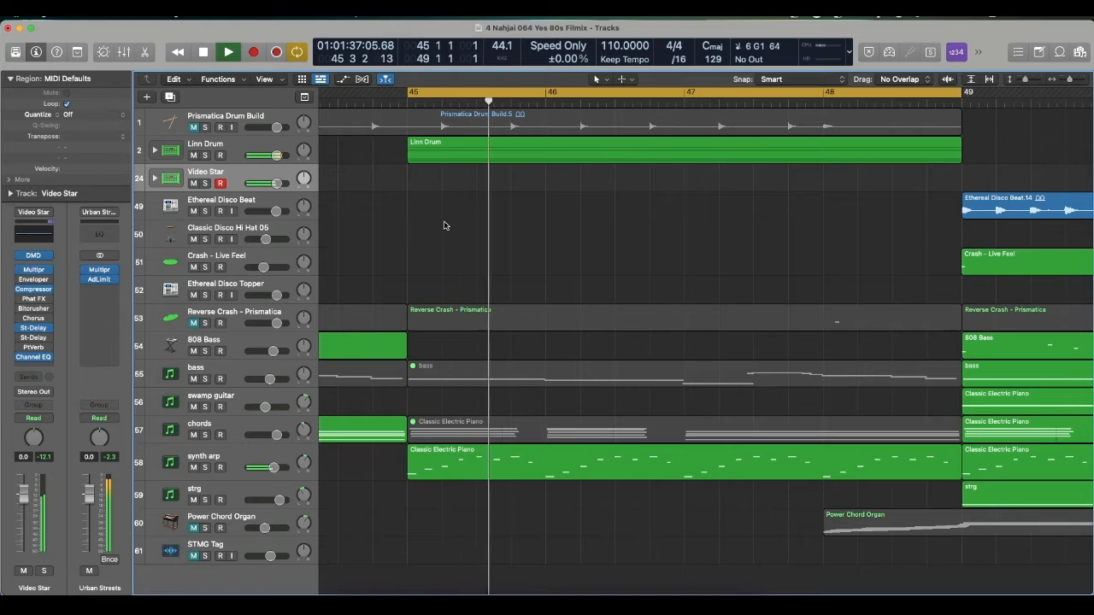
{"action": "key", "text": "space"}
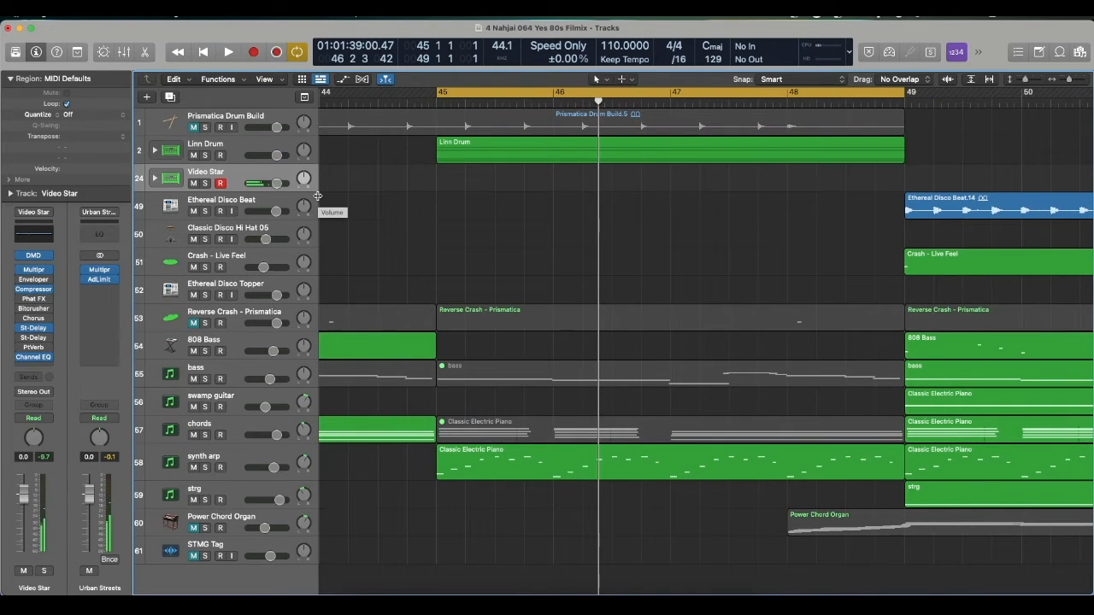
{"action": "key", "text": "space"}
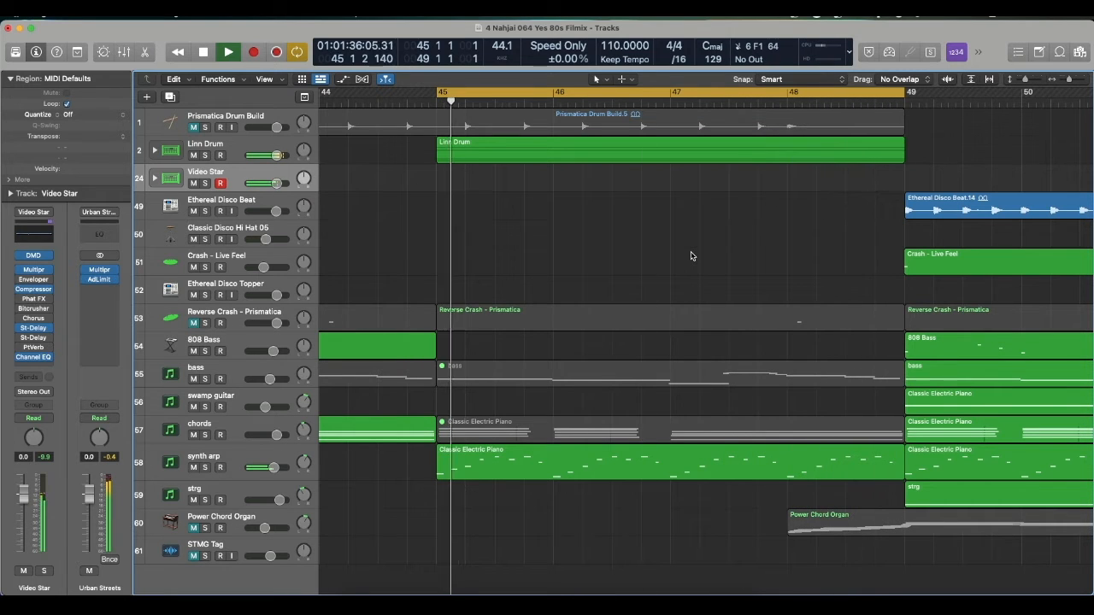
{"action": "key", "text": "space"}
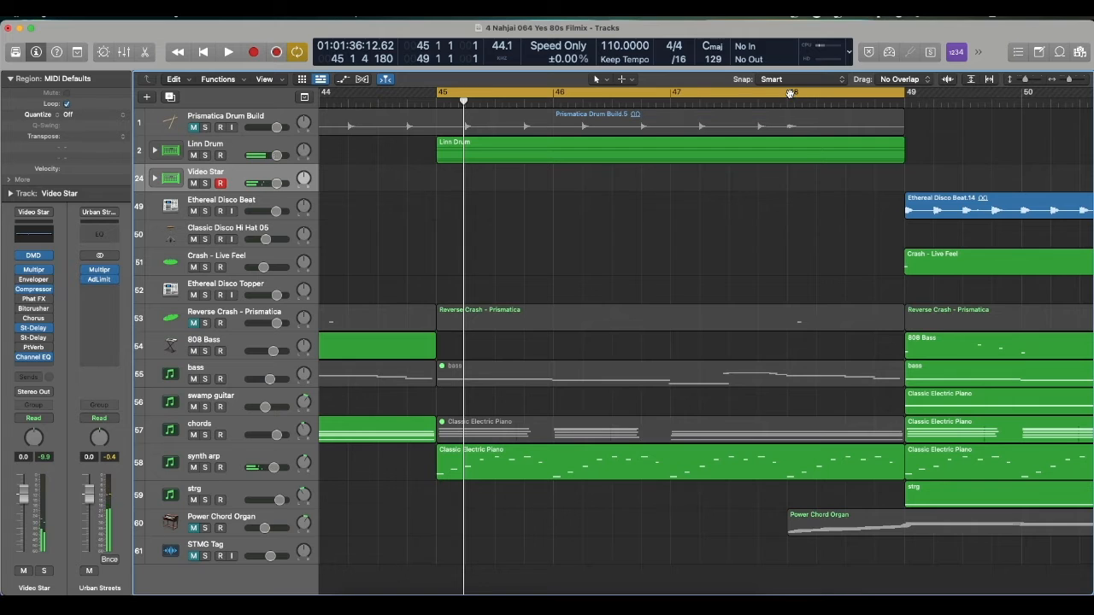
- Set the cycle range to bars 48–49 and rehearse and record a drum fill on the Video Star track
{"action": "left_click_drag", "start_coordinate": [792, 93], "coordinate": [898, 100]}
{"action": "key", "text": "space"}
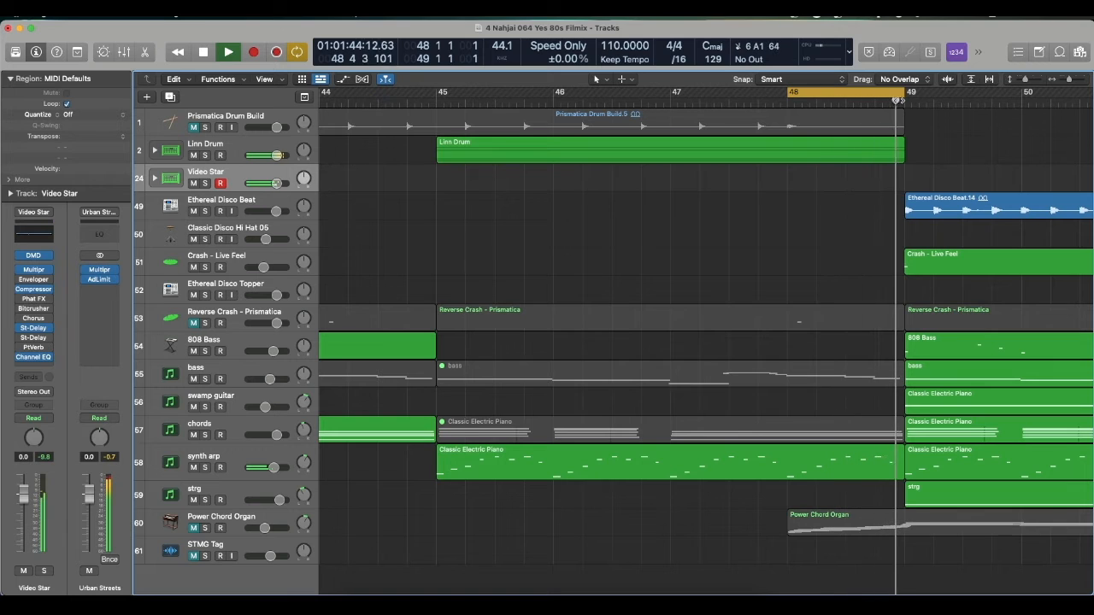
{"action": "key", "text": "space"}
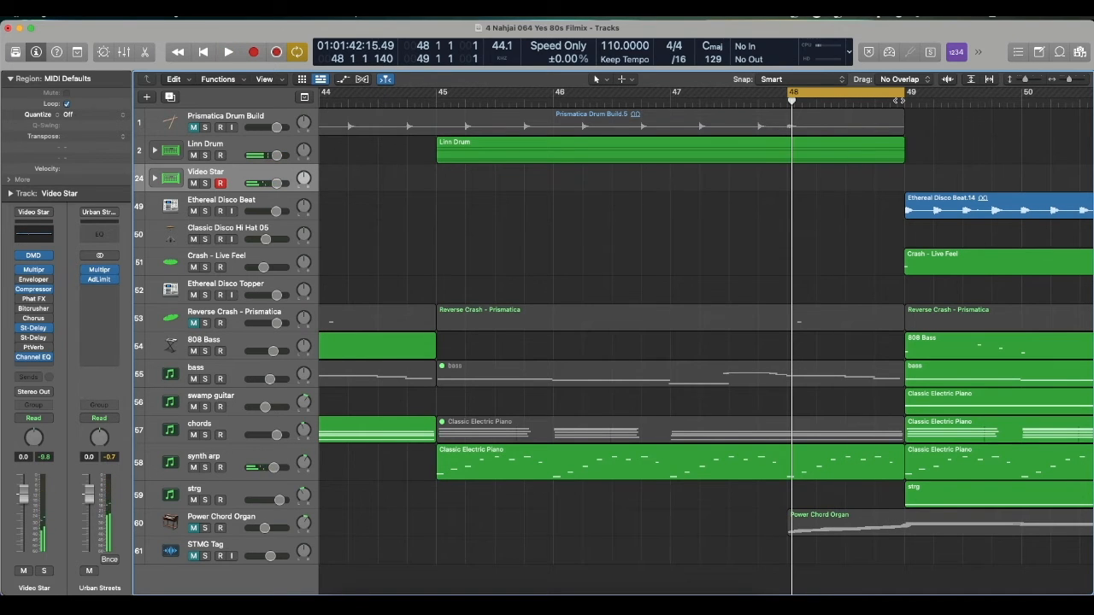
{"action": "key", "text": "space"}
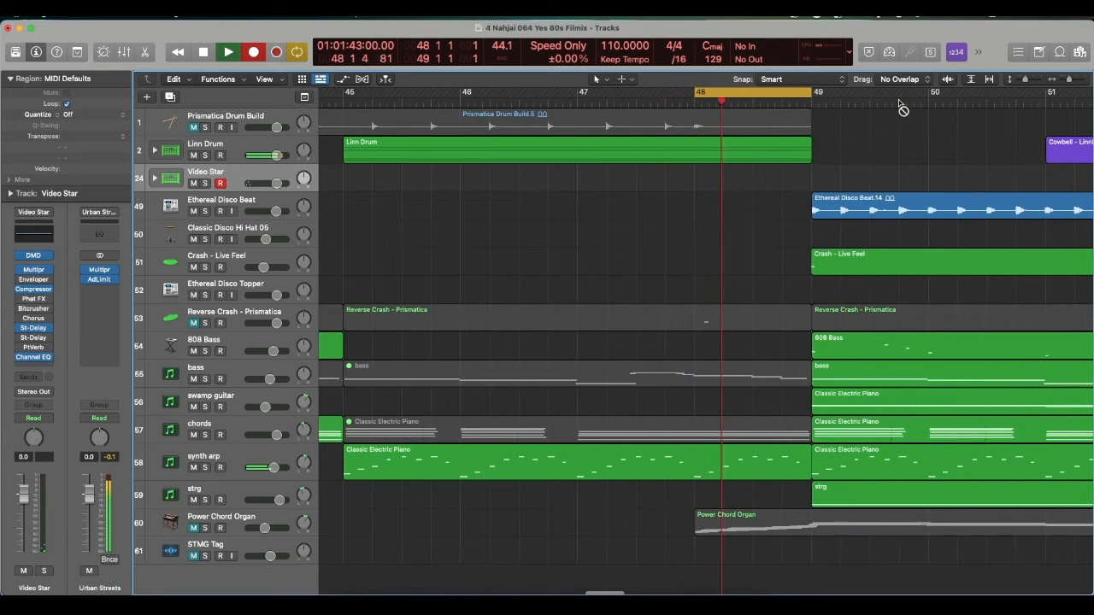
{"action": "key", "text": "r"}
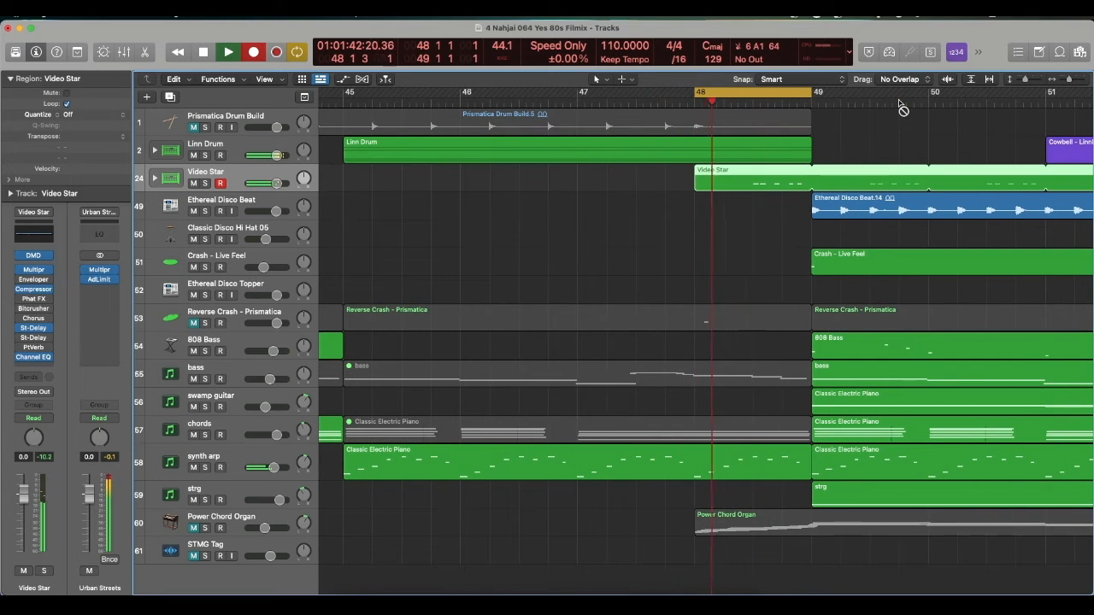
{"action": "key", "text": "space"}
- Turn off looping for the recorded Video Star region and play back the fill in bar 48
{"action": "left_click", "coordinate": [808, 102]}
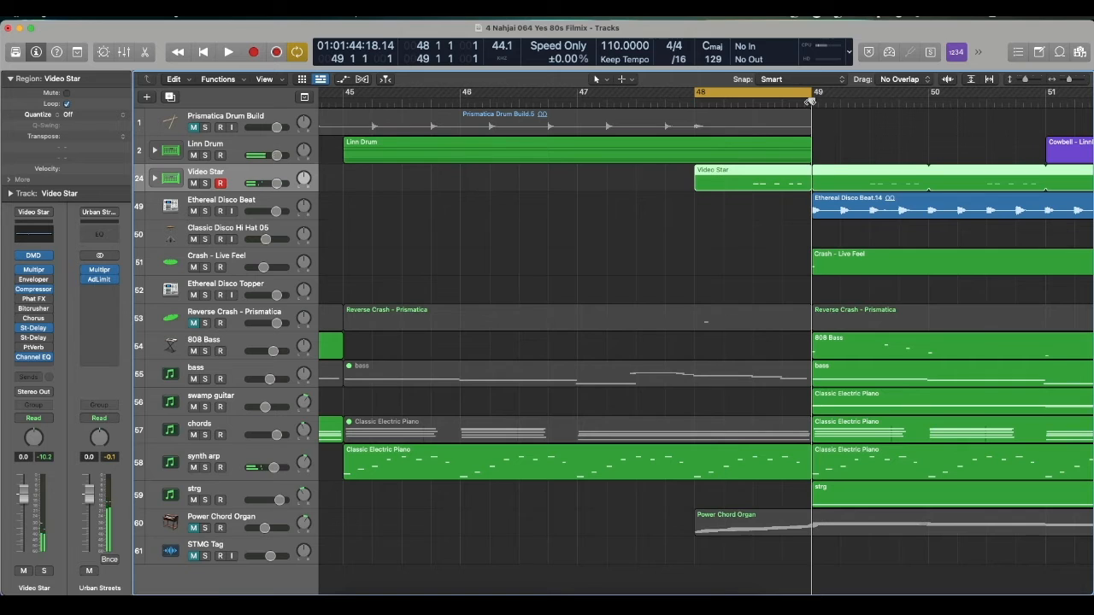
{"action": "key", "text": "l"}
{"action": "key", "text": "super+Right"}
{"action": "key", "text": "super+Right"}
{"action": "key", "text": "space"}
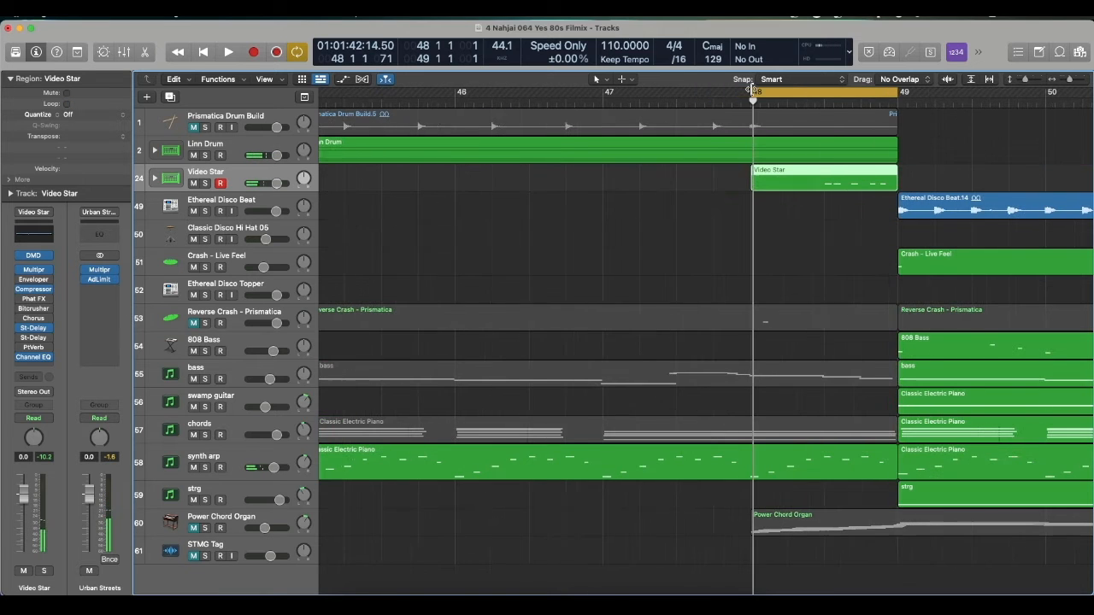
- Extend the start of the cycle range back to bar 45 so it spans bars 45–49
{"action": "left_click_drag", "start_coordinate": [750, 91], "coordinate": [388, 161]}
{"action": "scroll", "coordinate": [382, 154], "scroll_direction": "left", "scroll_amount": 3}
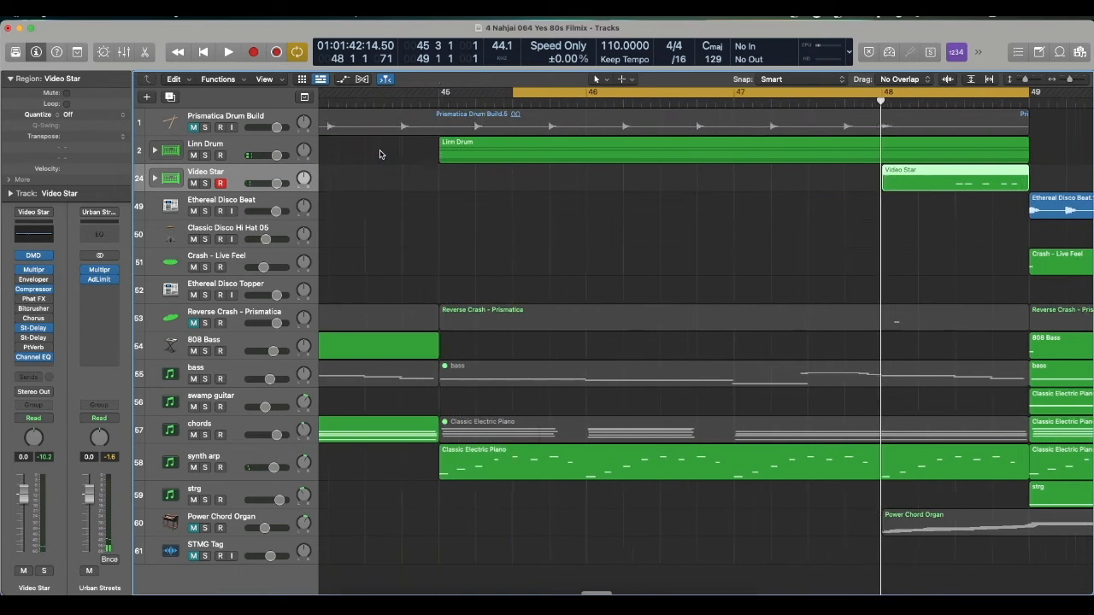
{"action": "left_click_drag", "start_coordinate": [522, 95], "coordinate": [459, 99]}
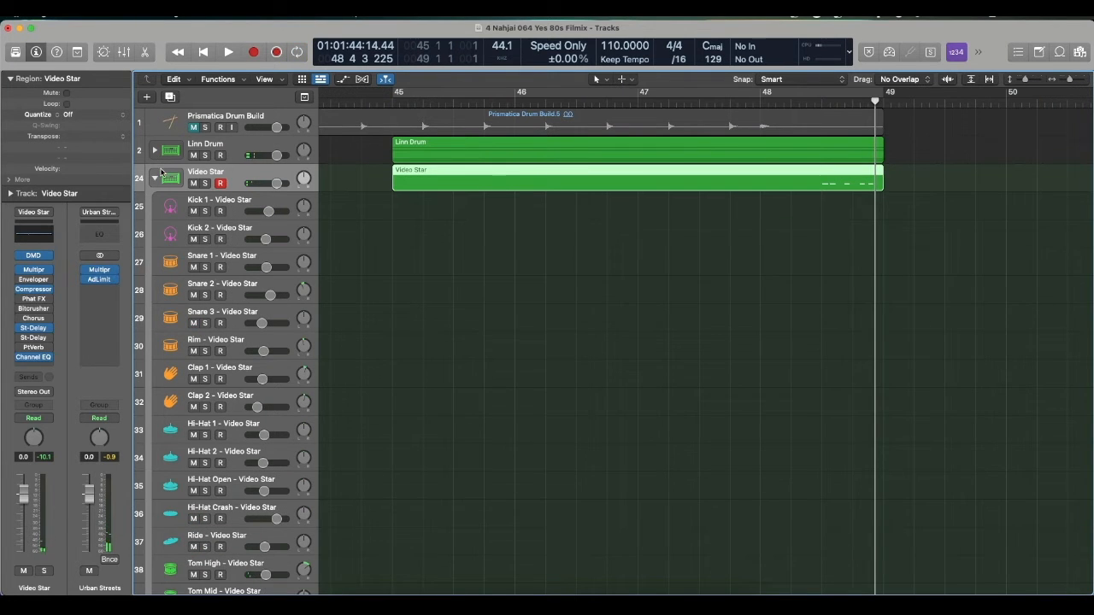
- Collapse the Video Star track stack and review the project notes on 80's type drums
{"action": "left_click", "coordinate": [155, 176]}
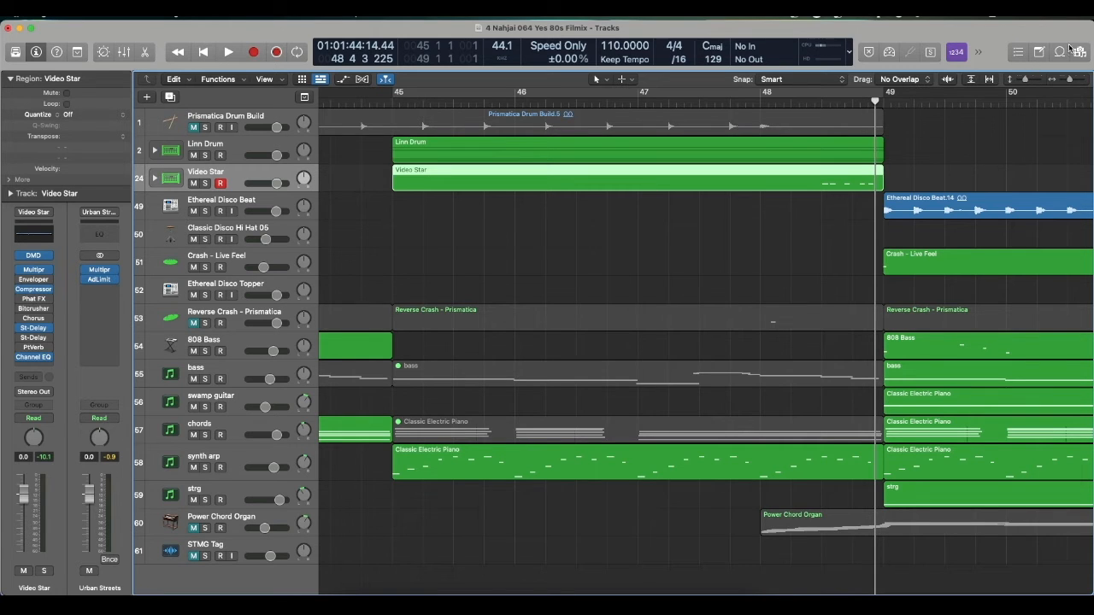
{"action": "left_click", "coordinate": [1037, 52]}
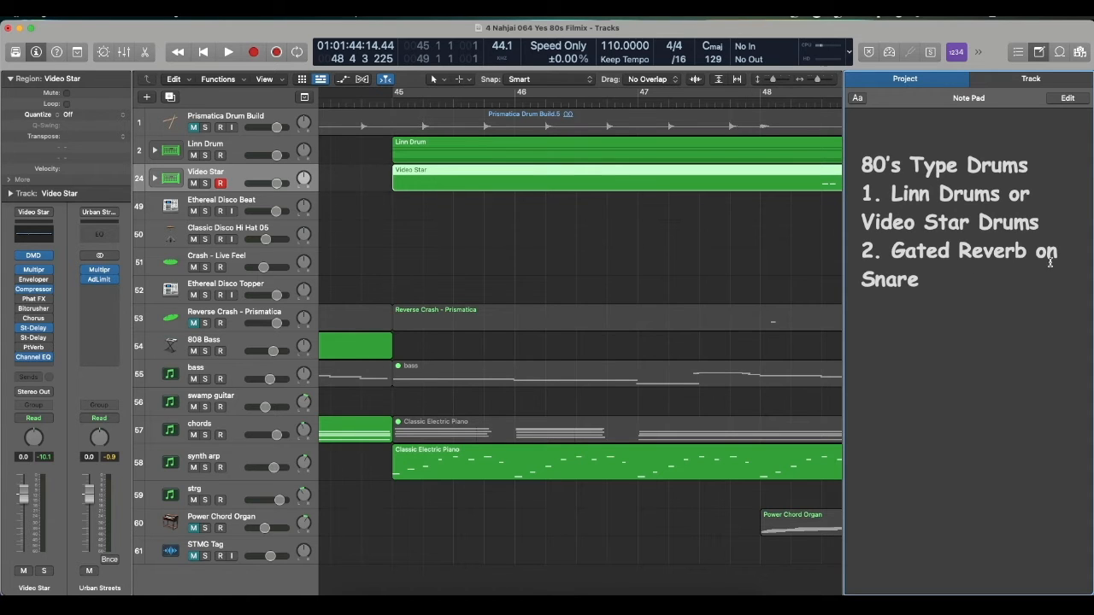
{"action": "left_click", "coordinate": [1039, 53]}
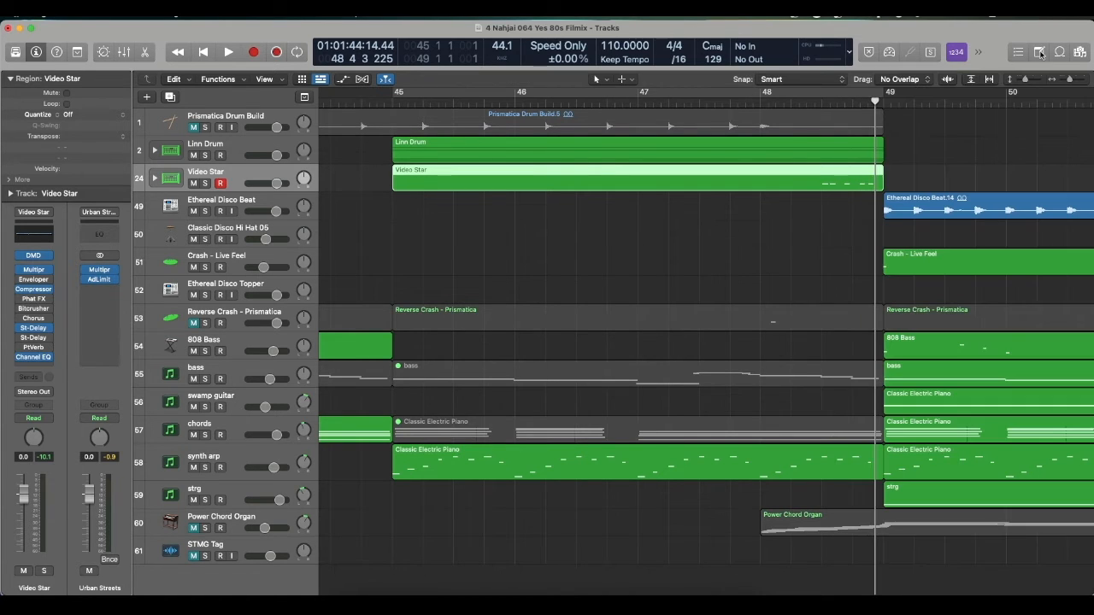
- Expand the Linn Drum track stack, solo Snare 1 - LinnDrum and play it back with the cycle on
{"action": "left_click", "coordinate": [154, 151]}
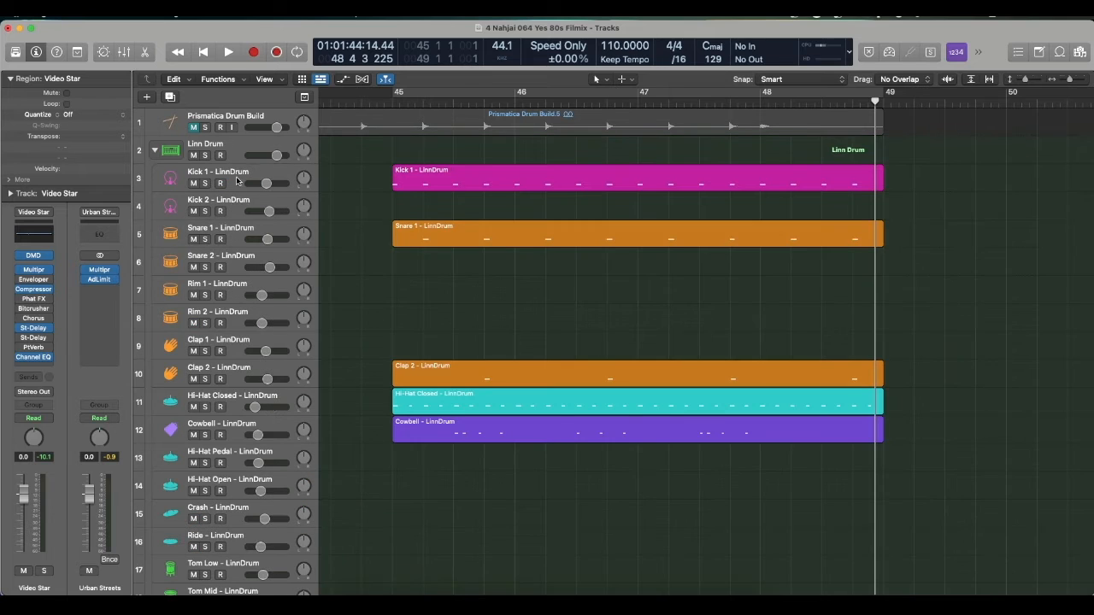
{"action": "left_click", "coordinate": [205, 239]}
{"action": "key", "text": "c"}
{"action": "key", "text": "space"}
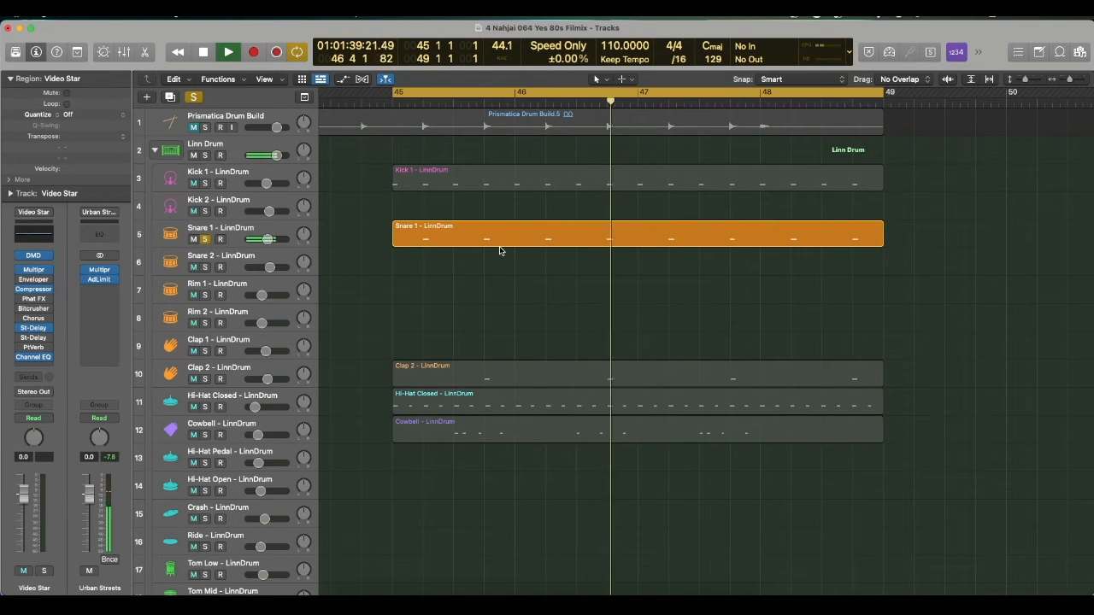
{"action": "key", "text": "space"}
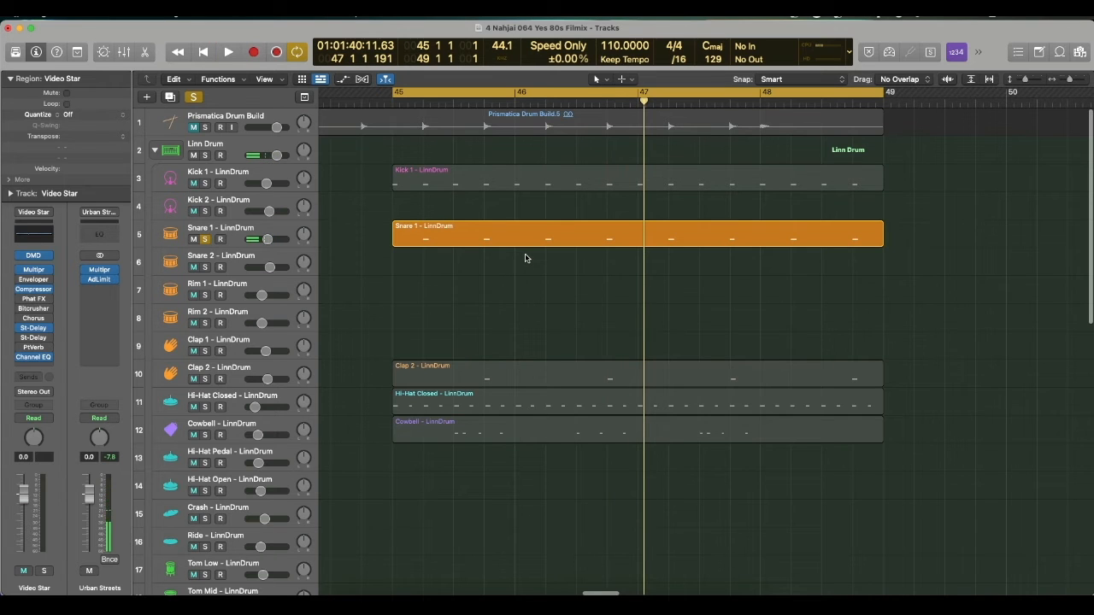
- Select the Snare 1 - LinnDrum track and add a send to Bus 12
{"action": "left_click", "coordinate": [523, 239]}
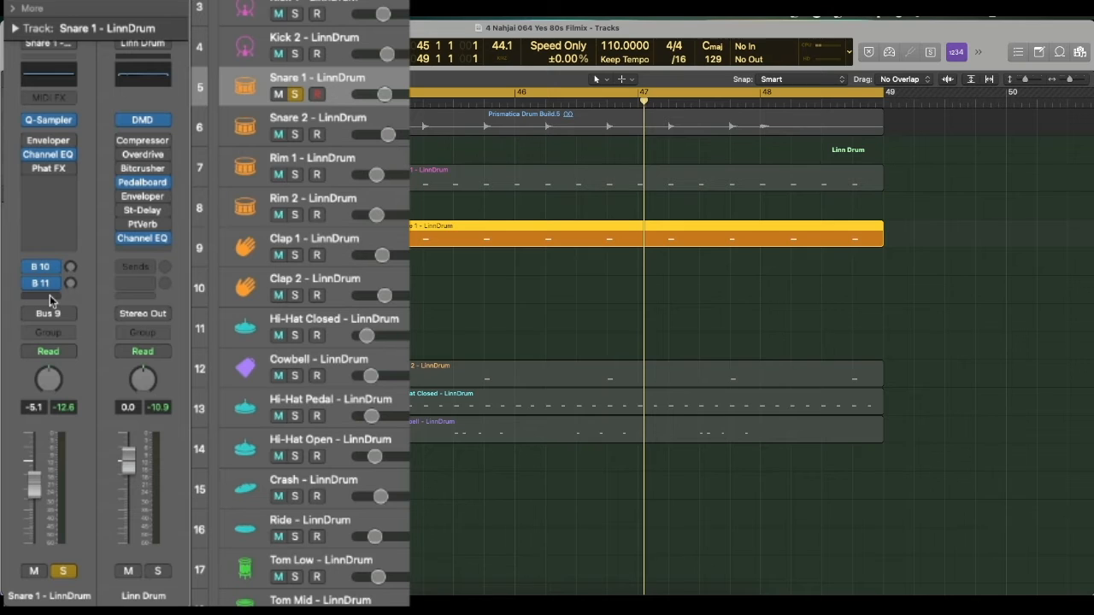
{"action": "left_click", "coordinate": [49, 297]}
{"action": "mouse_move", "coordinate": [60, 325]}
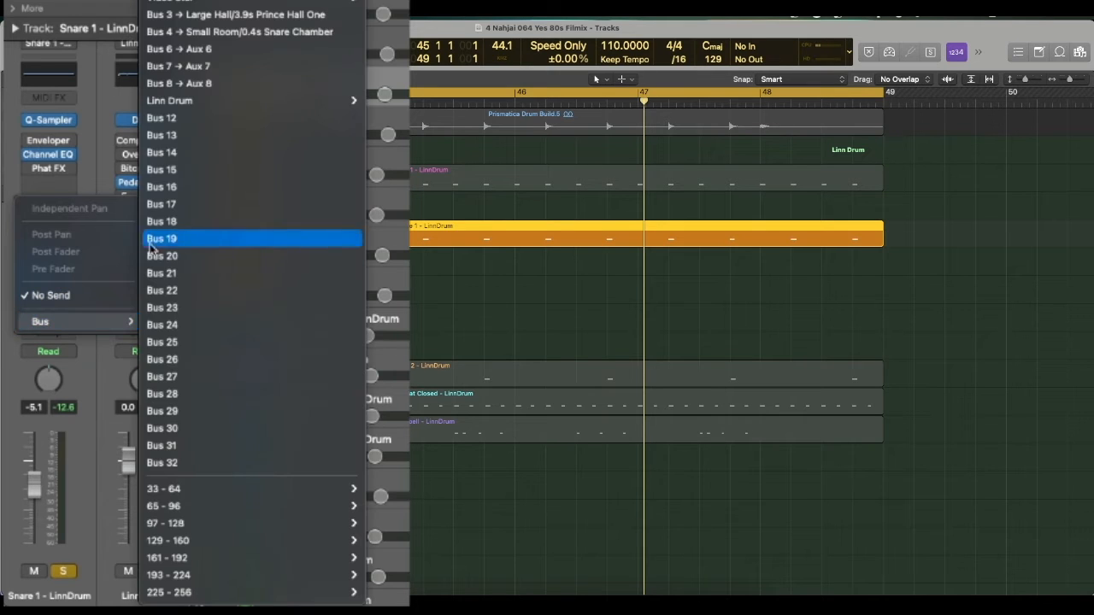
{"action": "left_click", "coordinate": [161, 120]}
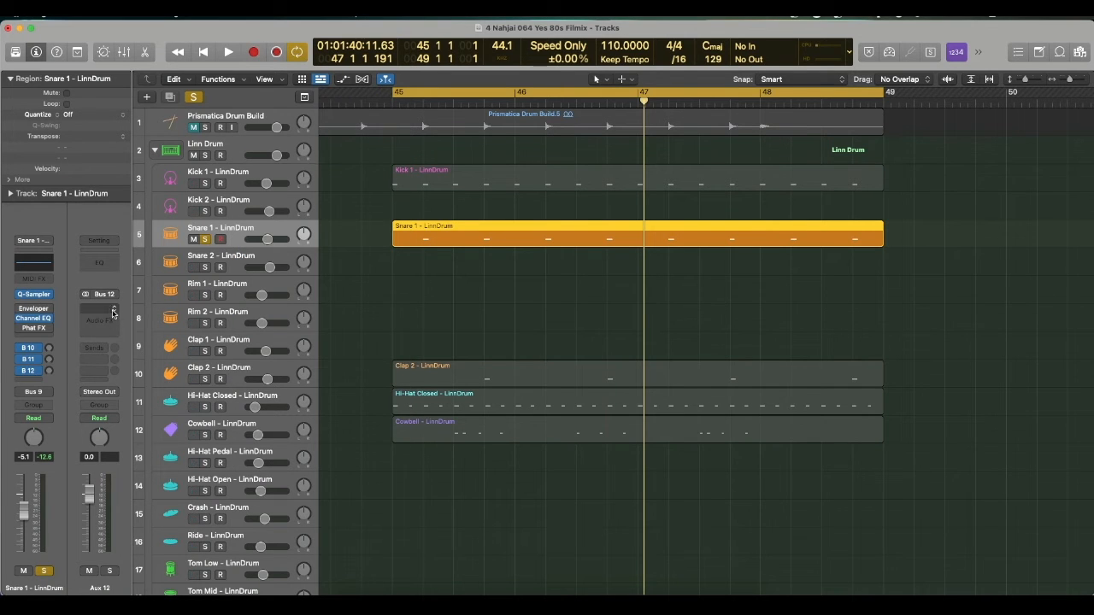
- Insert a stereo Space Designer reverb on the Bus 12 aux channel
{"action": "left_click", "coordinate": [113, 310]}
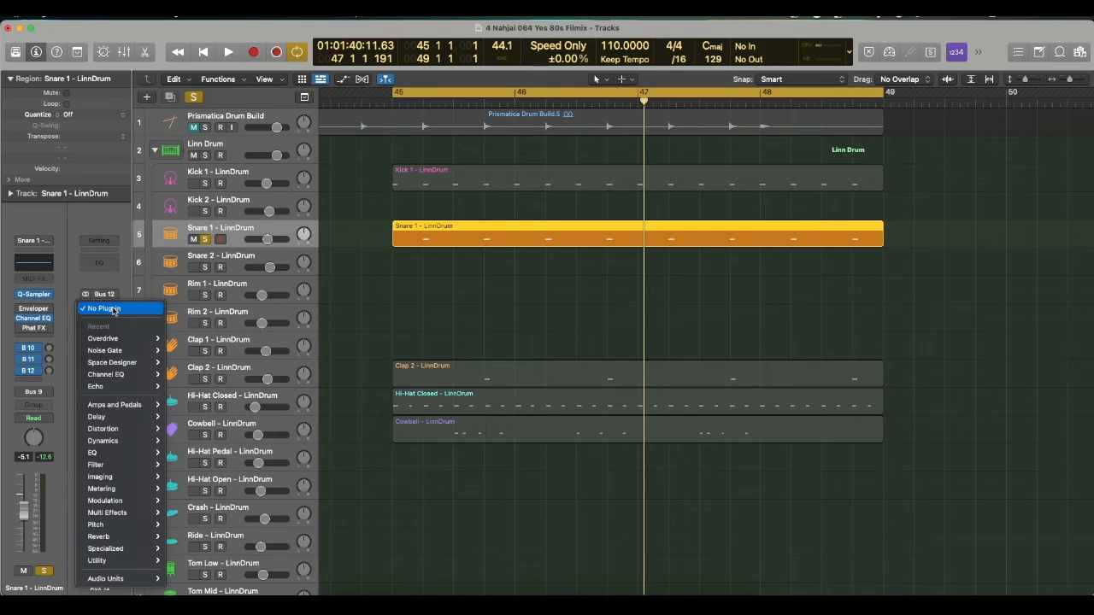
{"action": "mouse_move", "coordinate": [129, 450]}
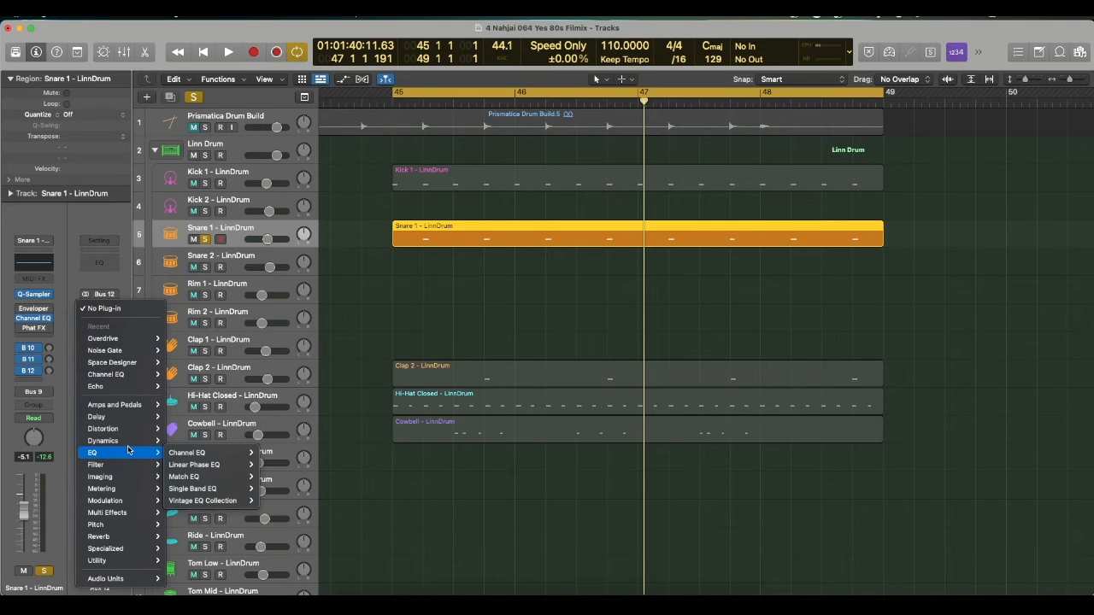
{"action": "mouse_move", "coordinate": [118, 537]}
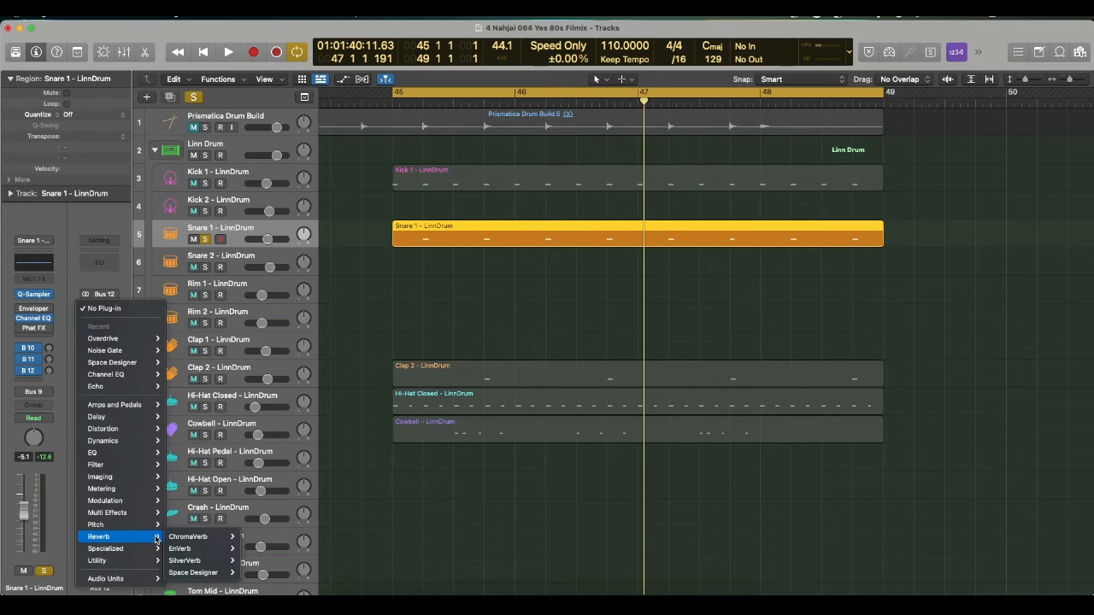
{"action": "mouse_move", "coordinate": [195, 580]}
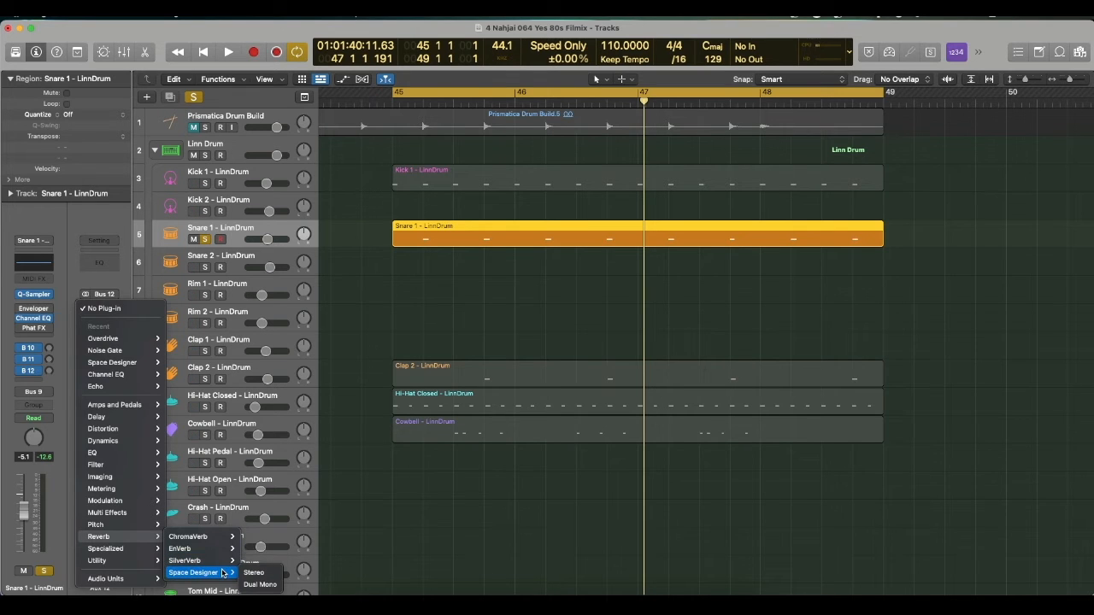
{"action": "left_click", "coordinate": [270, 572]}
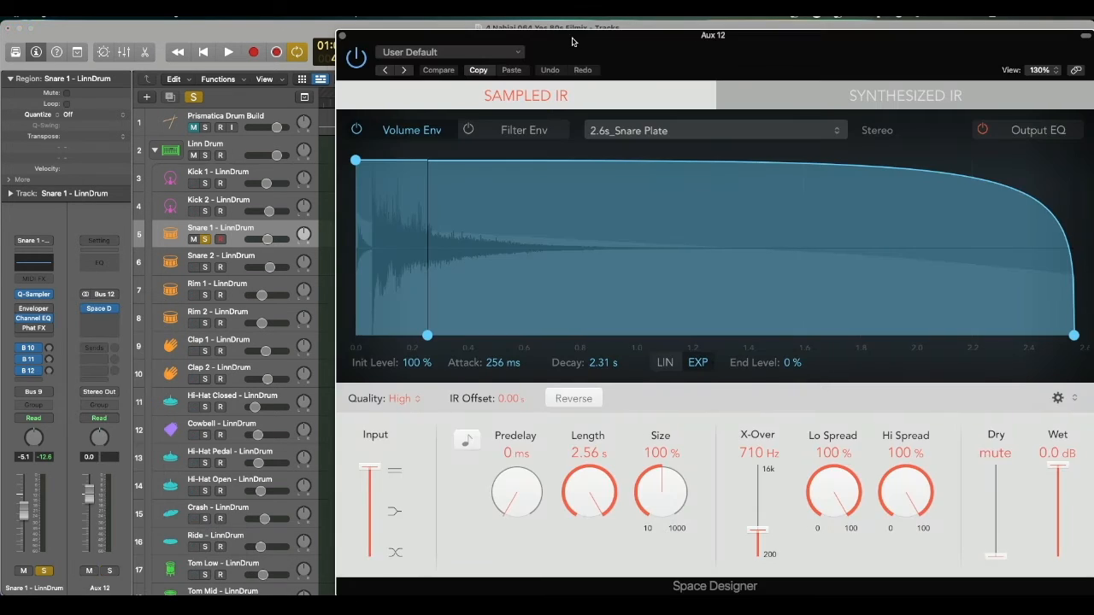
{"action": "left_click_drag", "start_coordinate": [573, 39], "coordinate": [566, 39]}
- Load the 04.4s Big Plate setting from the large plate reverbs in Space Designer
{"action": "left_click", "coordinate": [693, 131]}
{"action": "left_click", "coordinate": [445, 52]}
{"action": "mouse_move", "coordinate": [513, 288]}
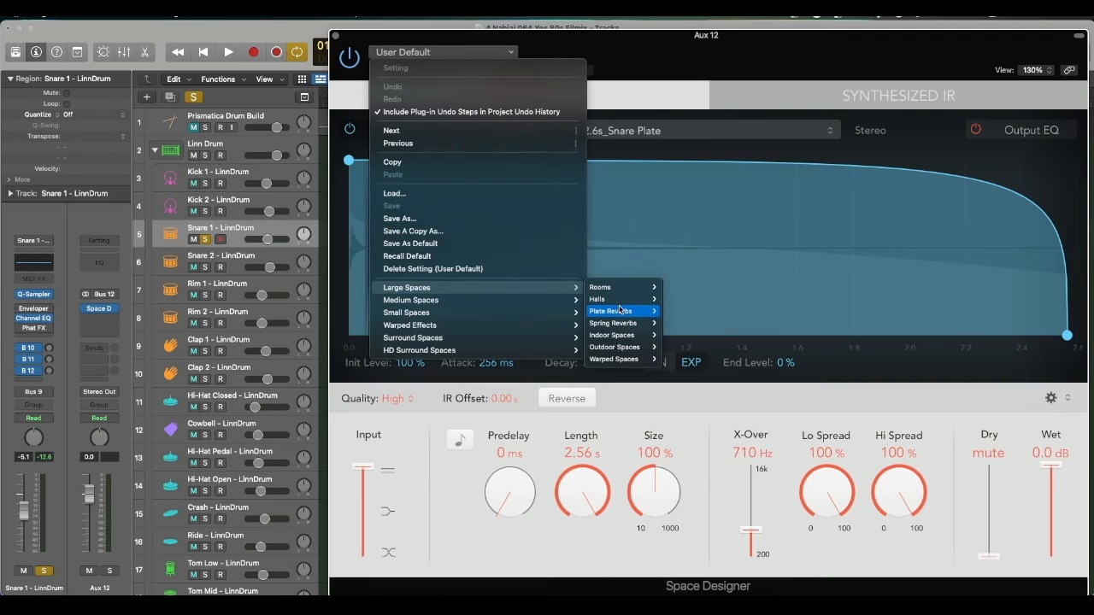
{"action": "mouse_move", "coordinate": [617, 314]}
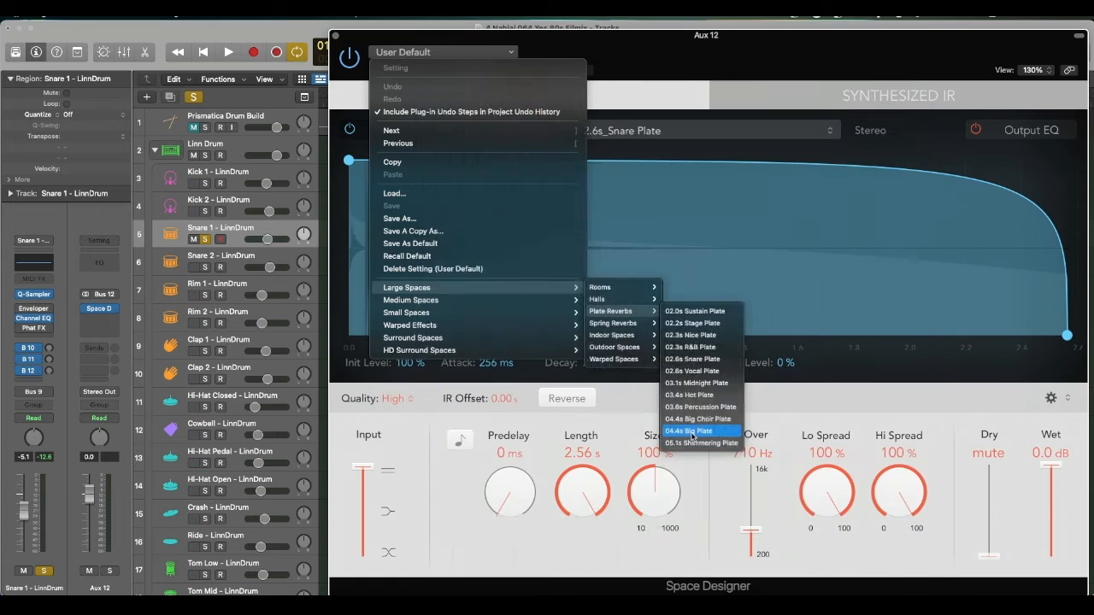
{"action": "left_click", "coordinate": [734, 550]}
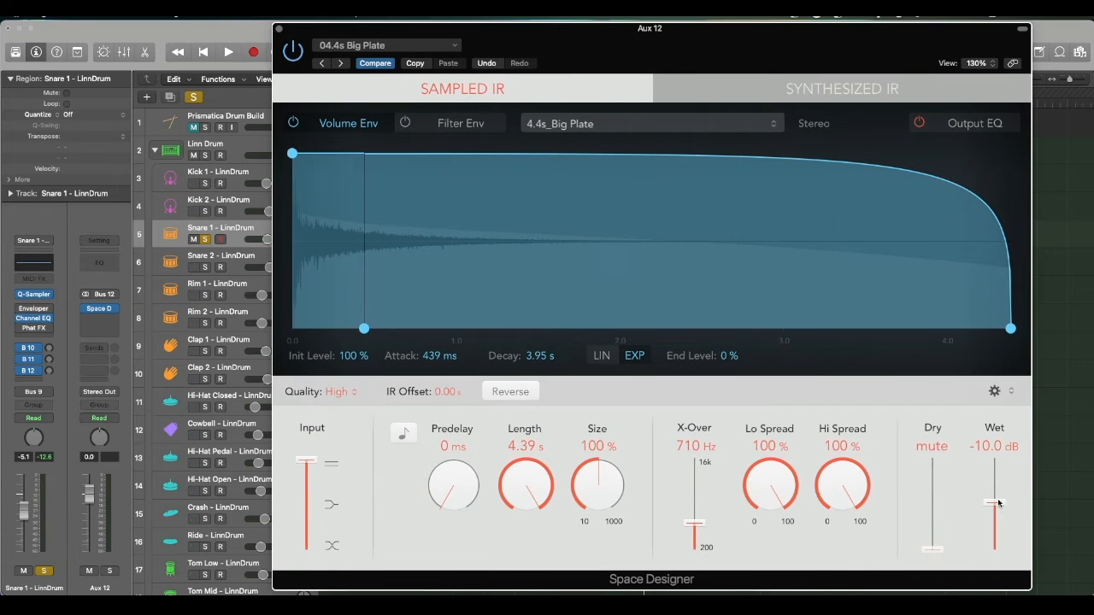
- Set Space Designer's wet level to 0.0 dB, raise the snare's Bus 12 send level and close the plug-in
{"action": "left_click_drag", "start_coordinate": [998, 504], "coordinate": [994, 422]}
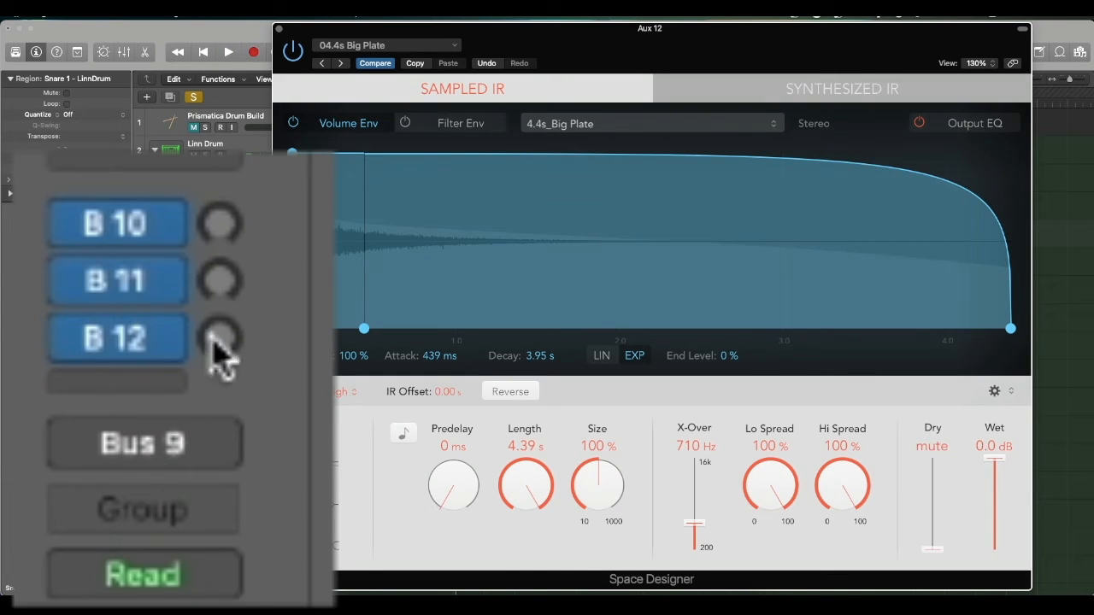
{"action": "left_click_drag", "start_coordinate": [212, 341], "coordinate": [212, 99]}
{"action": "key", "text": "super+w"}
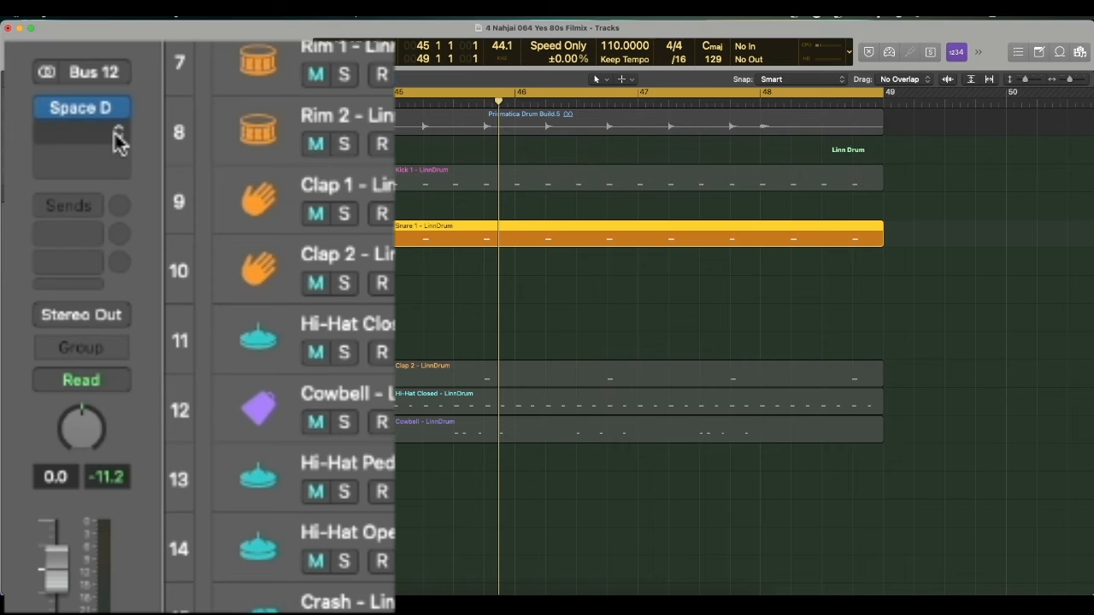
- Insert a stereo Noise Gate after Space Designer on the Bus 12 aux channel
{"action": "left_click", "coordinate": [120, 136]}
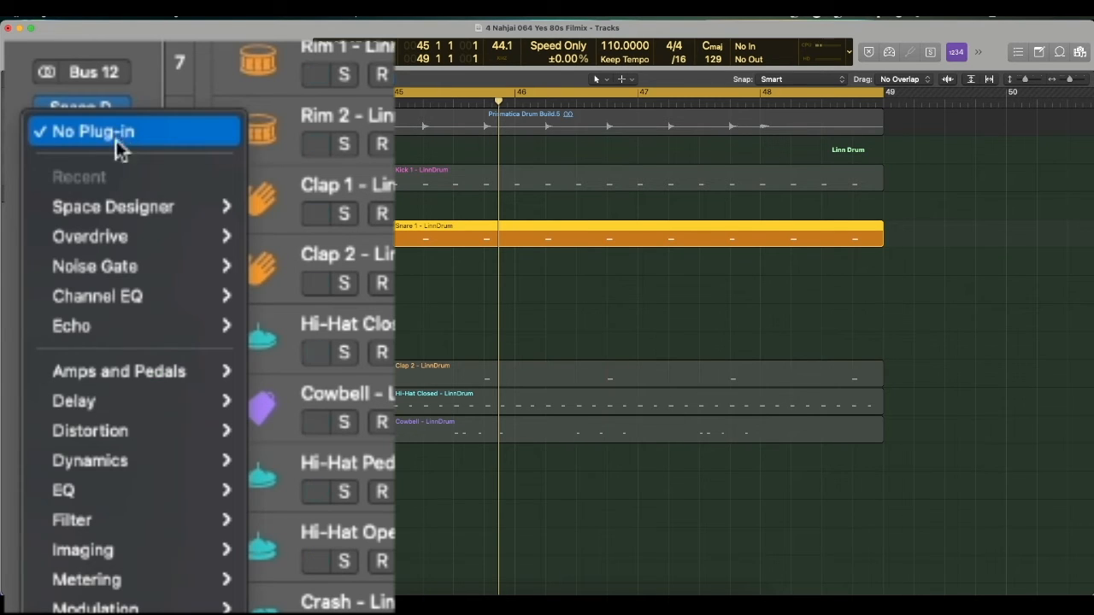
{"action": "mouse_move", "coordinate": [233, 267]}
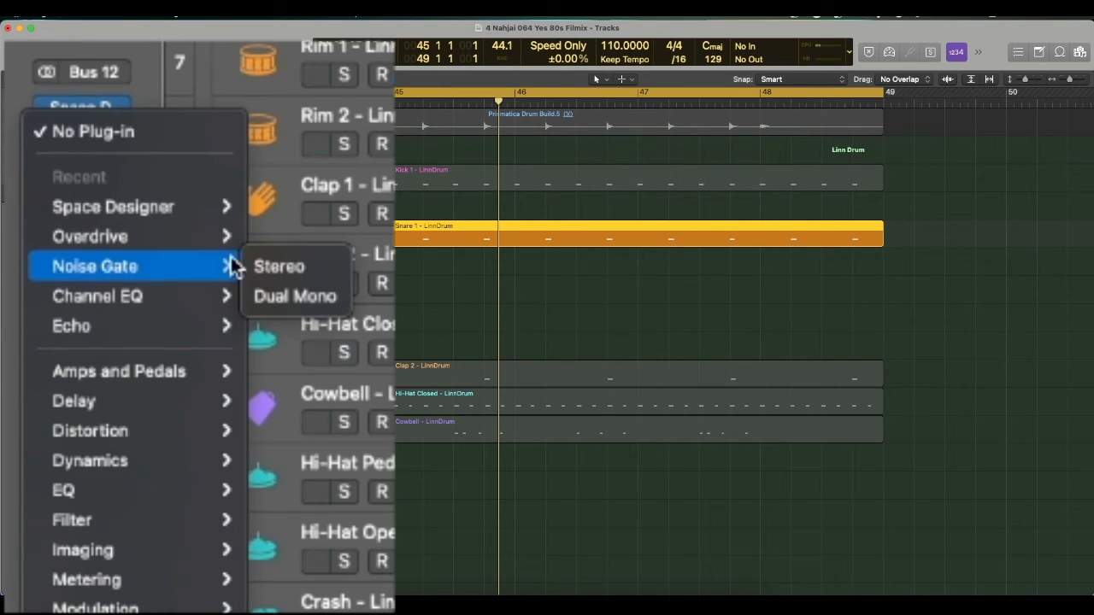
{"action": "left_click", "coordinate": [266, 267]}
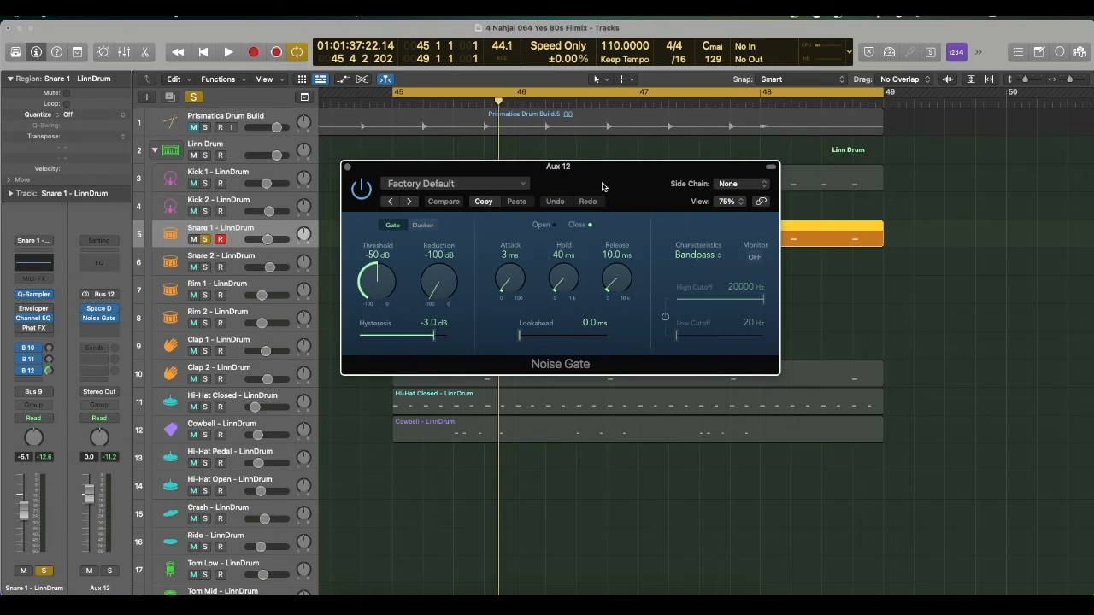
{"action": "left_click_drag", "start_coordinate": [589, 175], "coordinate": [633, 275]}
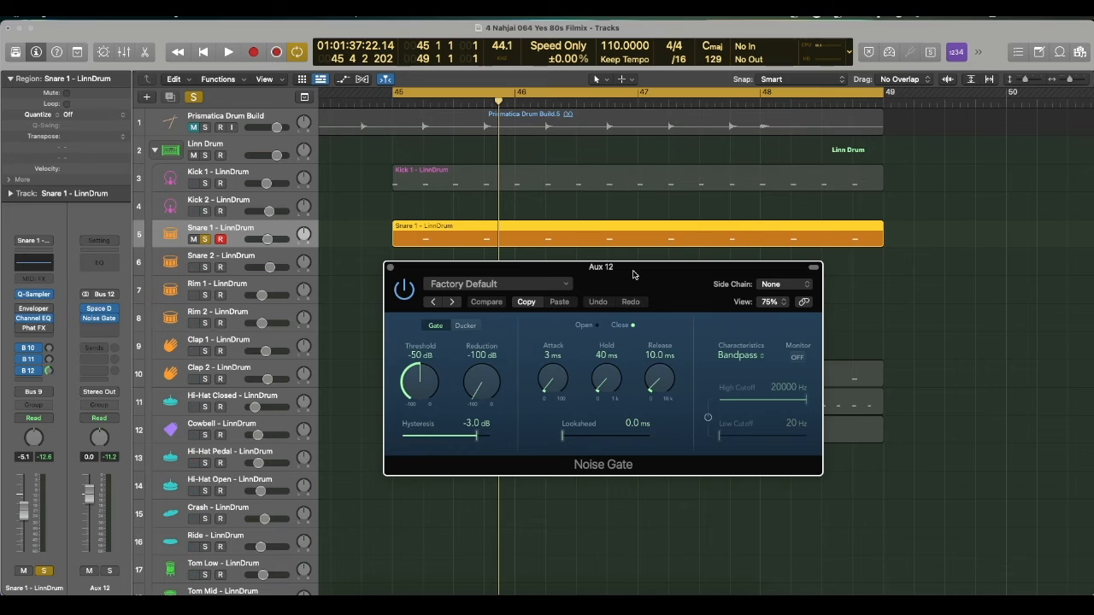
- Set the Noise Gate's side chain source to Snare 1 - LinnDrum (Inst 36)
{"action": "left_click", "coordinate": [807, 286]}
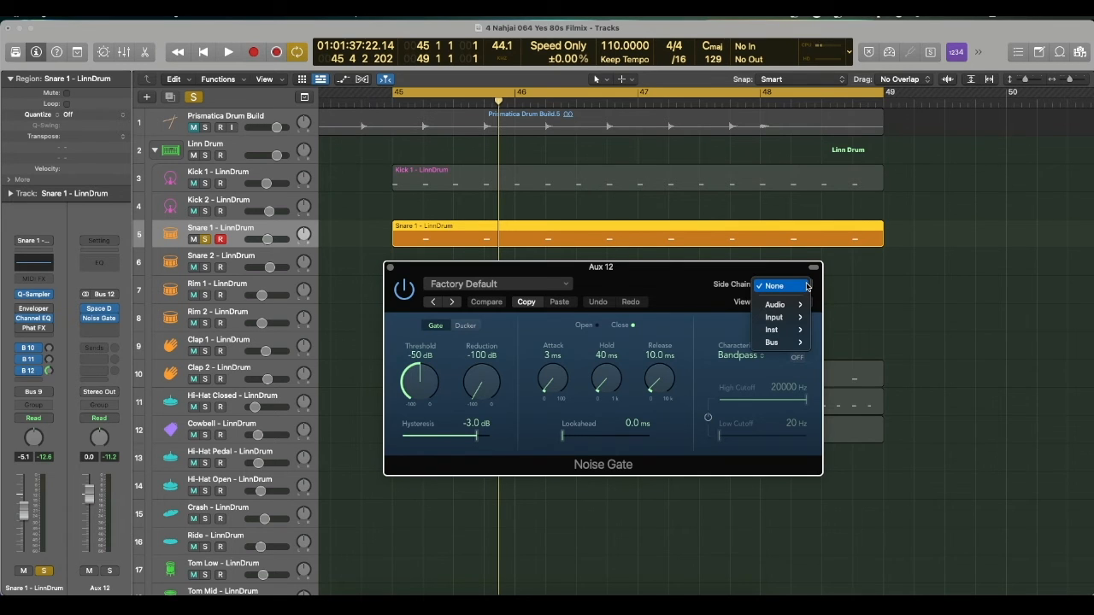
{"action": "mouse_move", "coordinate": [789, 333]}
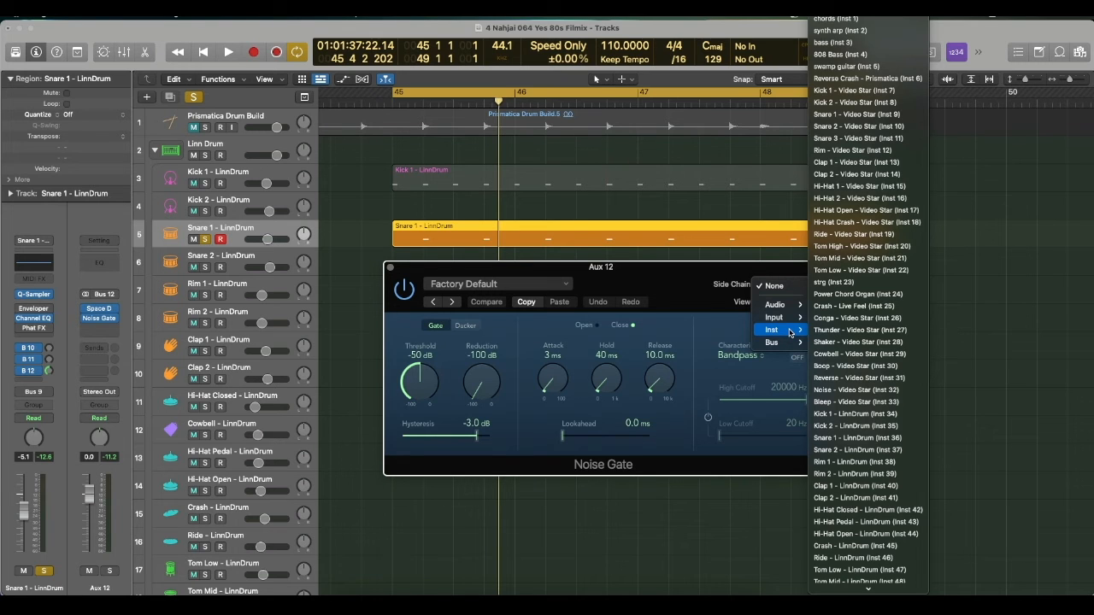
{"action": "left_click", "coordinate": [863, 439]}
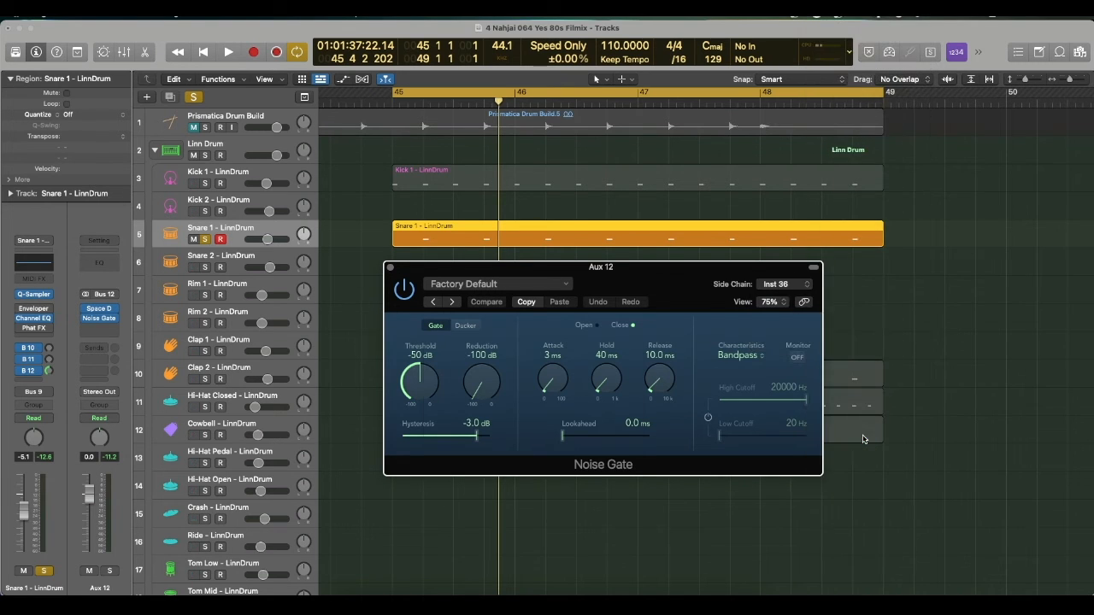
- Load the Gated Reverb preset in the Noise Gate
{"action": "left_click", "coordinate": [495, 284]}
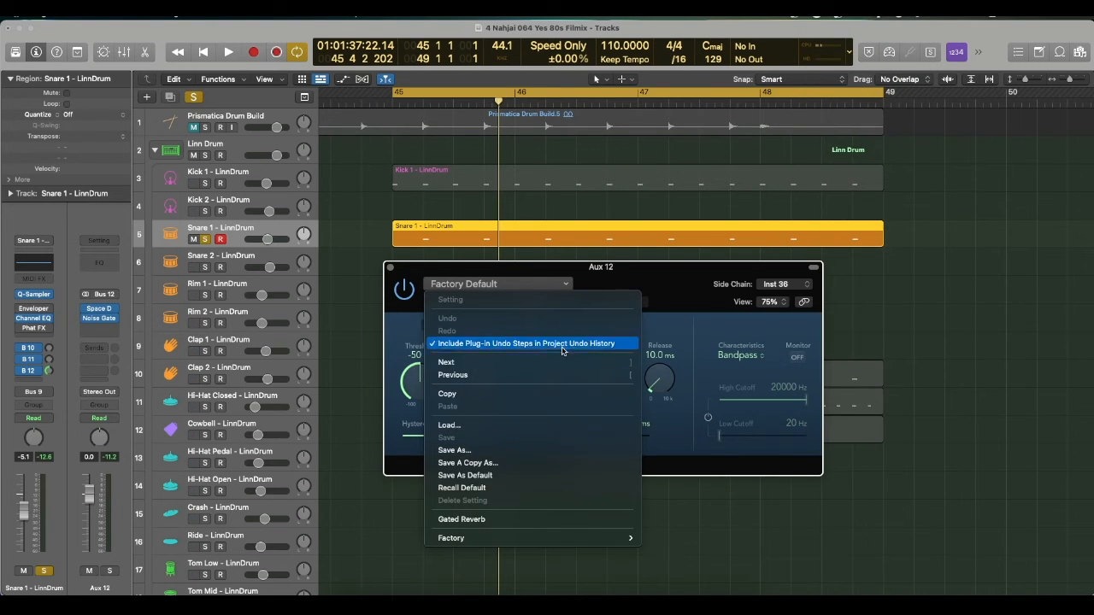
{"action": "left_click", "coordinate": [497, 519]}
{"action": "mouse_move", "coordinate": [627, 268]}
{"action": "left_mouse_down"}
{"action": "mouse_move", "coordinate": [627, 251]}
{"action": "mouse_move", "coordinate": [635, 264]}
{"action": "left_mouse_up"}
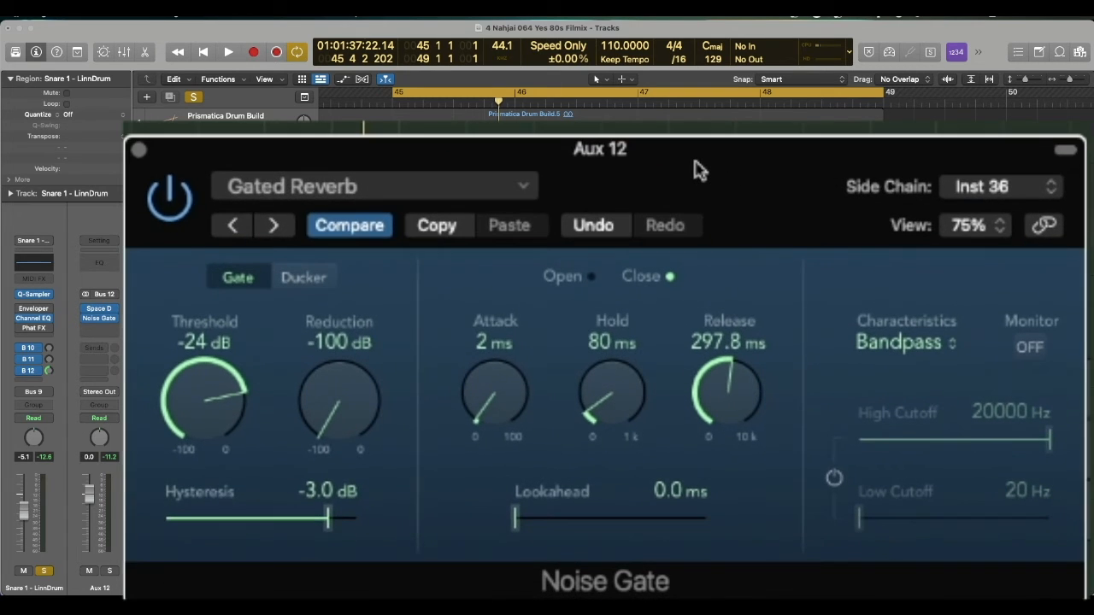
- Play back the soloed snare to hear the gated reverb
{"action": "key", "text": "space"}
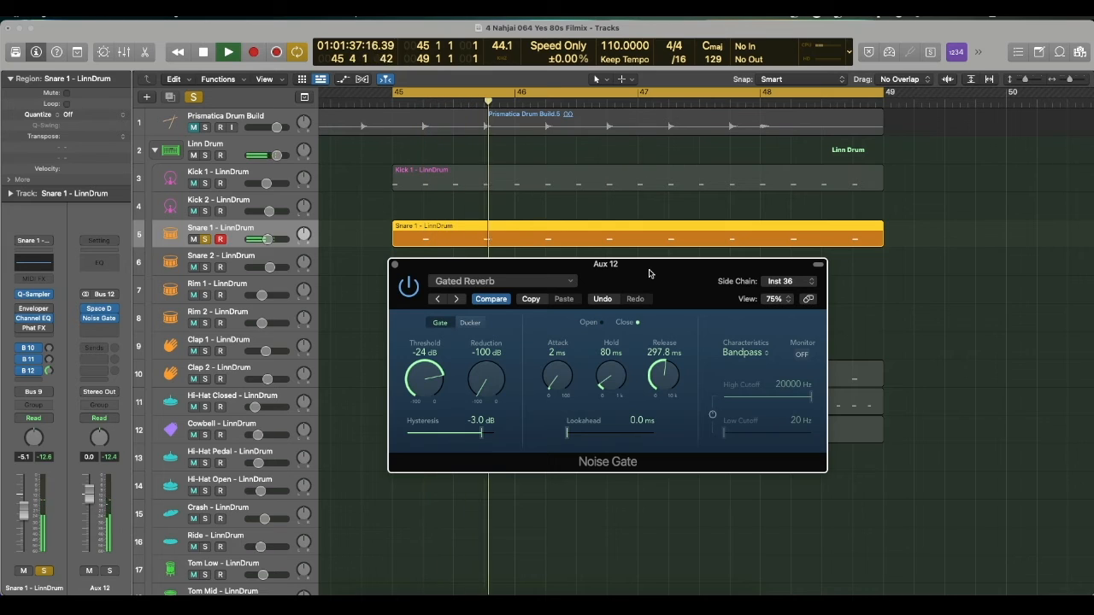
{"action": "key", "text": "space"}
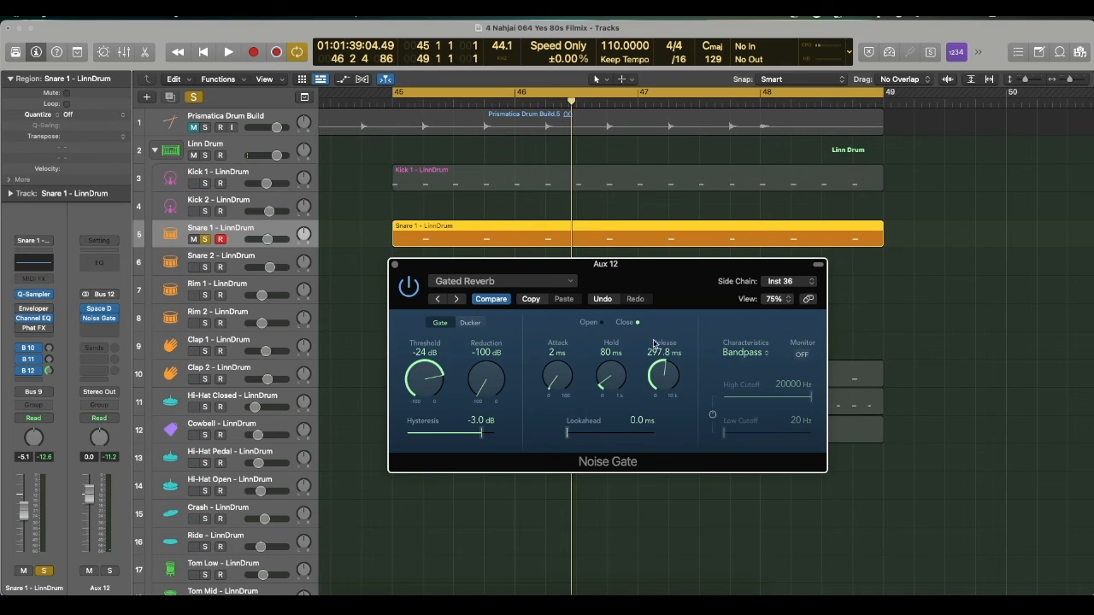
{"action": "key", "text": "space"}
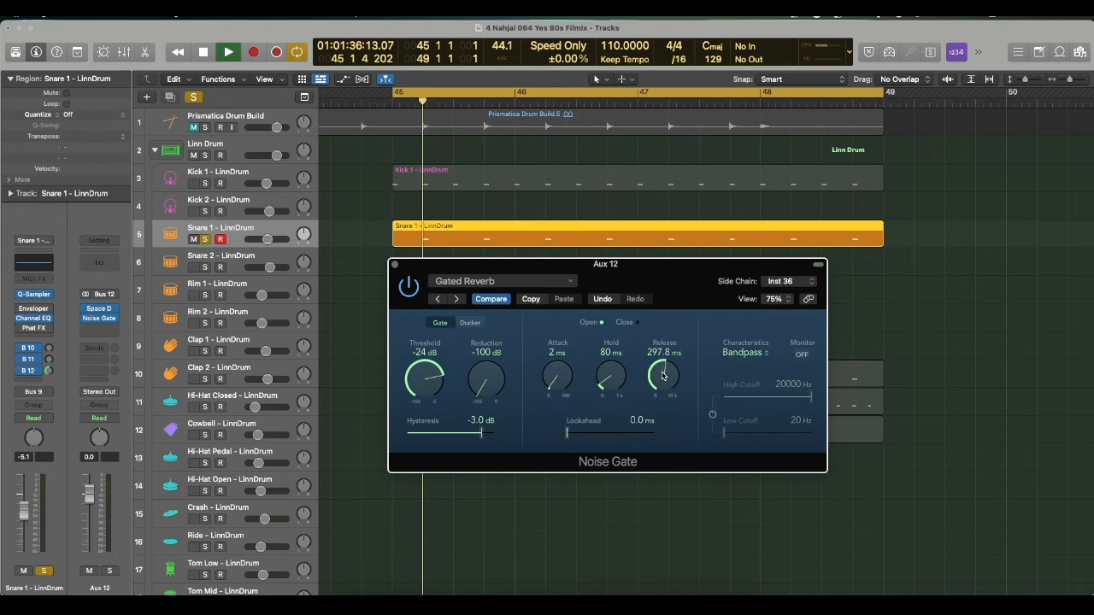
{"action": "key", "text": "space"}
- Adjust the Noise Gate's release to 381.3 ms while the soloed snare plays
{"action": "key", "text": "space"}
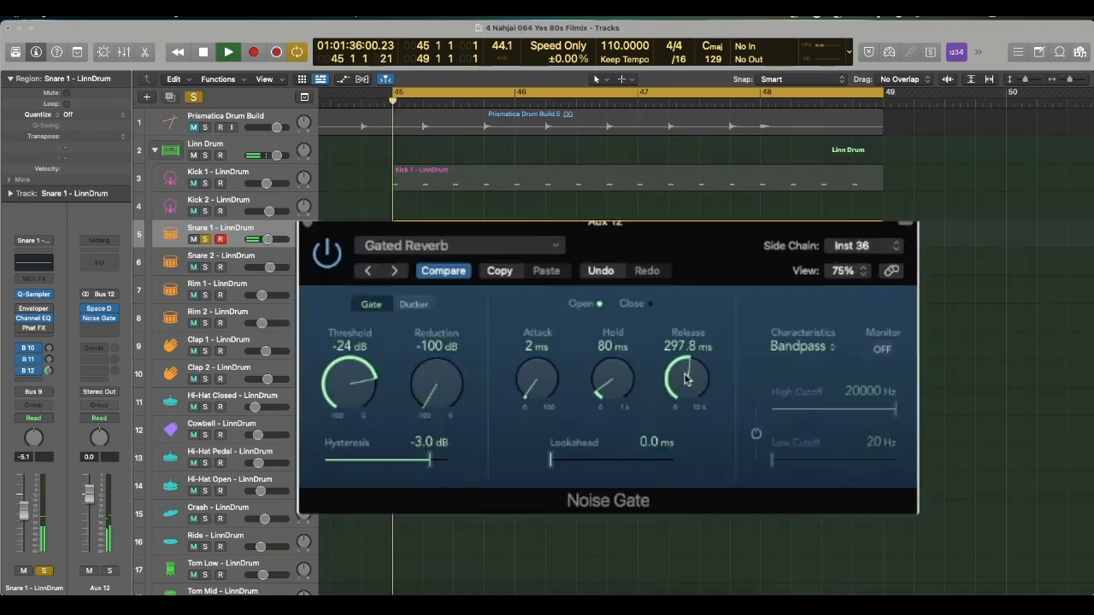
{"action": "left_click_drag", "start_coordinate": [662, 374], "coordinate": [663, 329]}
{"action": "left_click_drag", "start_coordinate": [722, 282], "coordinate": [720, 373]}
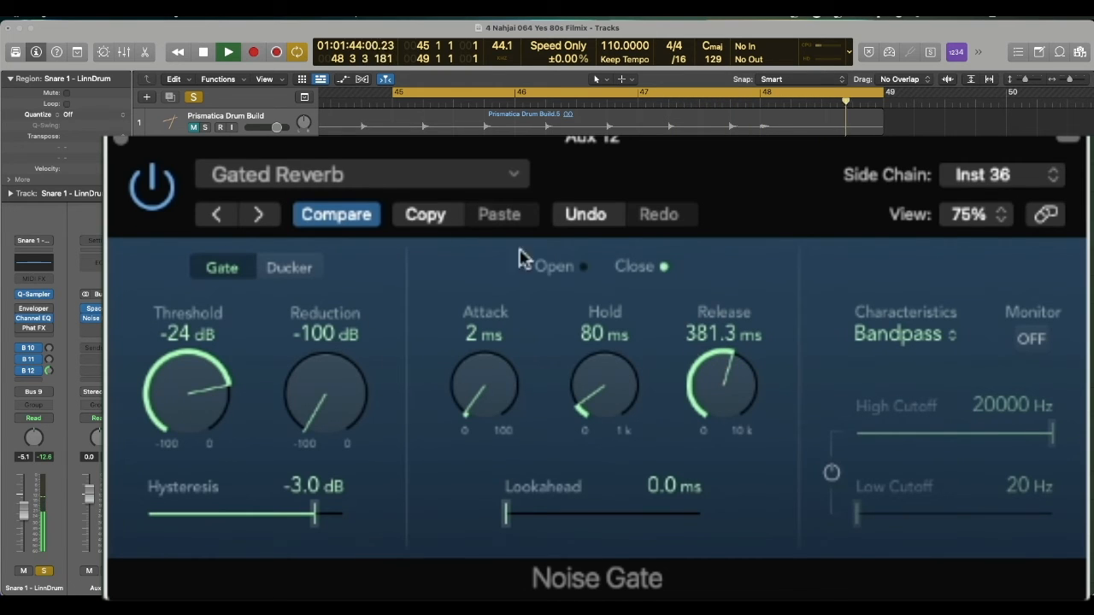
- Compare the soloed snare with the Noise Gate bypassed and re-enabled during playback
{"action": "key", "text": "space"}
{"action": "left_click", "coordinate": [148, 191]}
{"action": "key", "text": "space"}
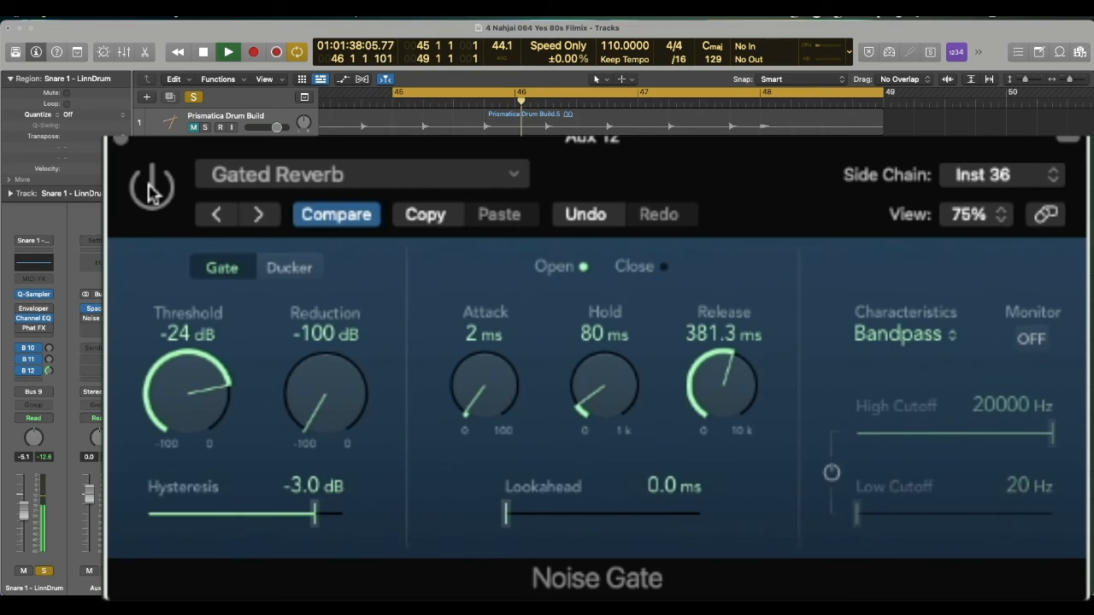
{"action": "key", "text": "space"}
{"action": "left_click", "coordinate": [148, 191]}
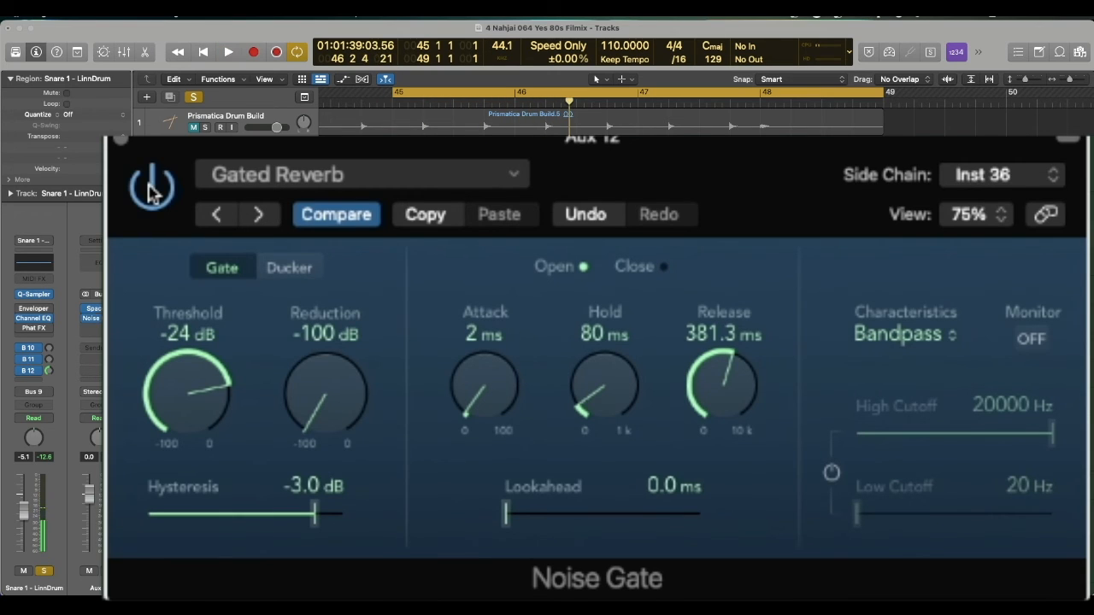
{"action": "key", "text": "space"}
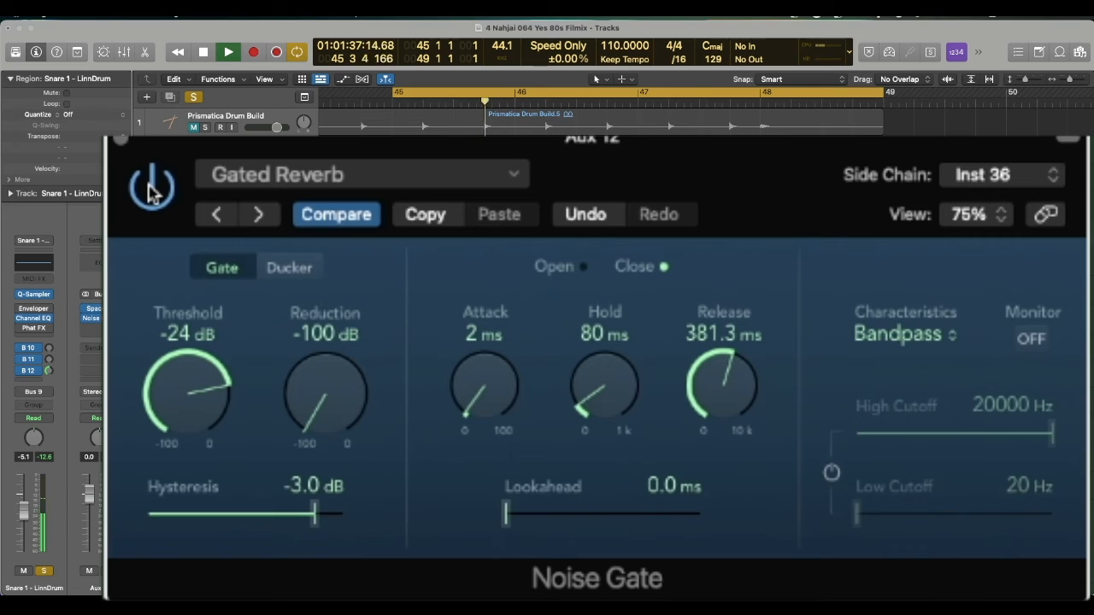
{"action": "key", "text": "space"}
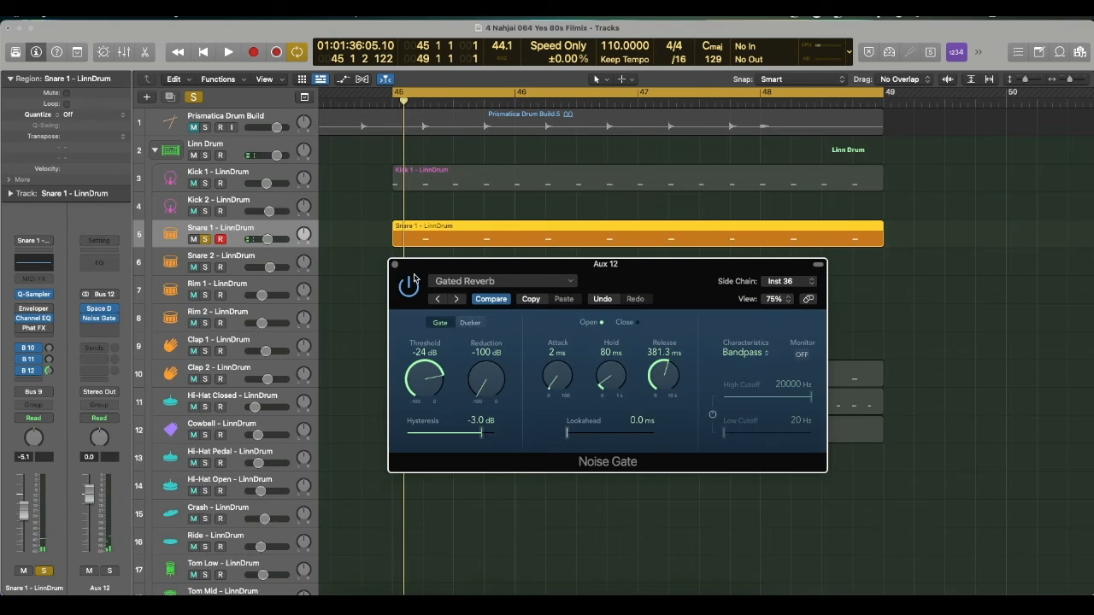
{"action": "key", "text": "space"}
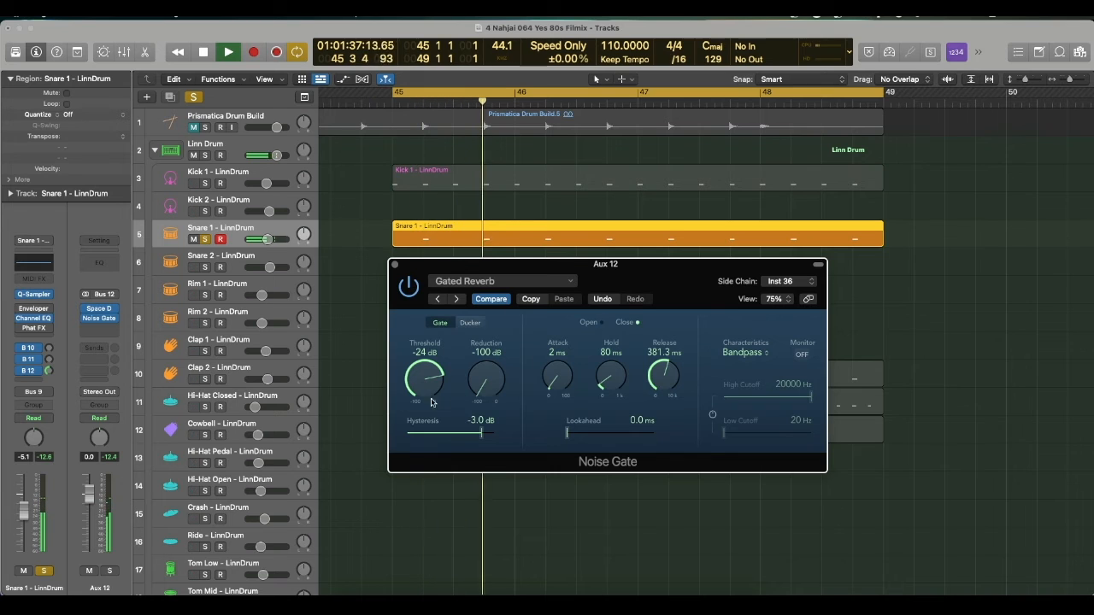
{"action": "key", "text": "space"}
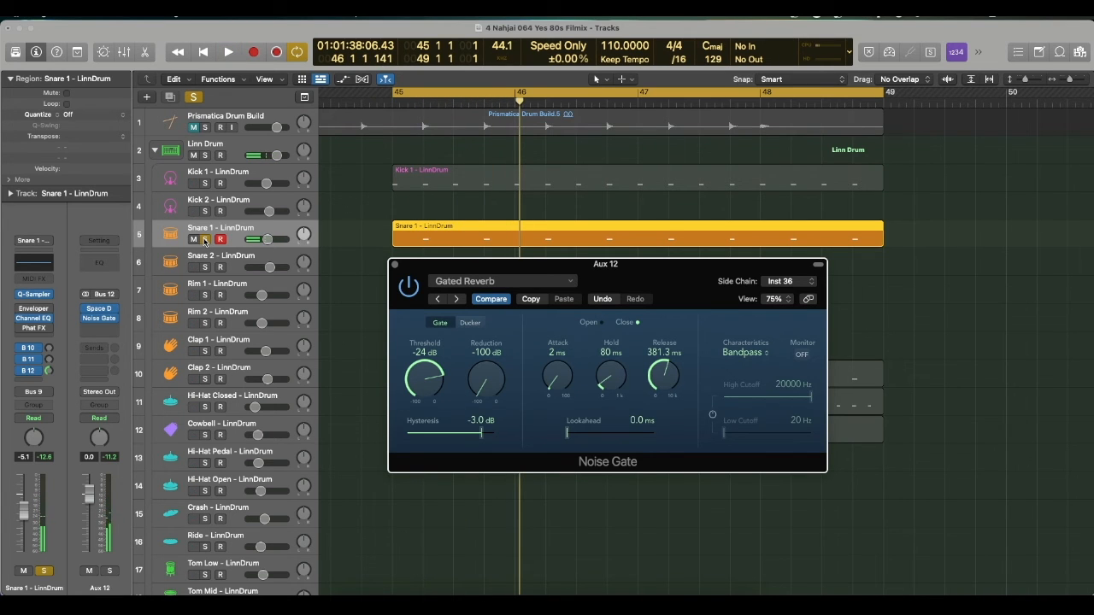
- Unsolo the Snare 1 - LinnDrum track and play back the full drum part
{"action": "left_click", "coordinate": [205, 241]}
{"action": "key", "text": "space"}
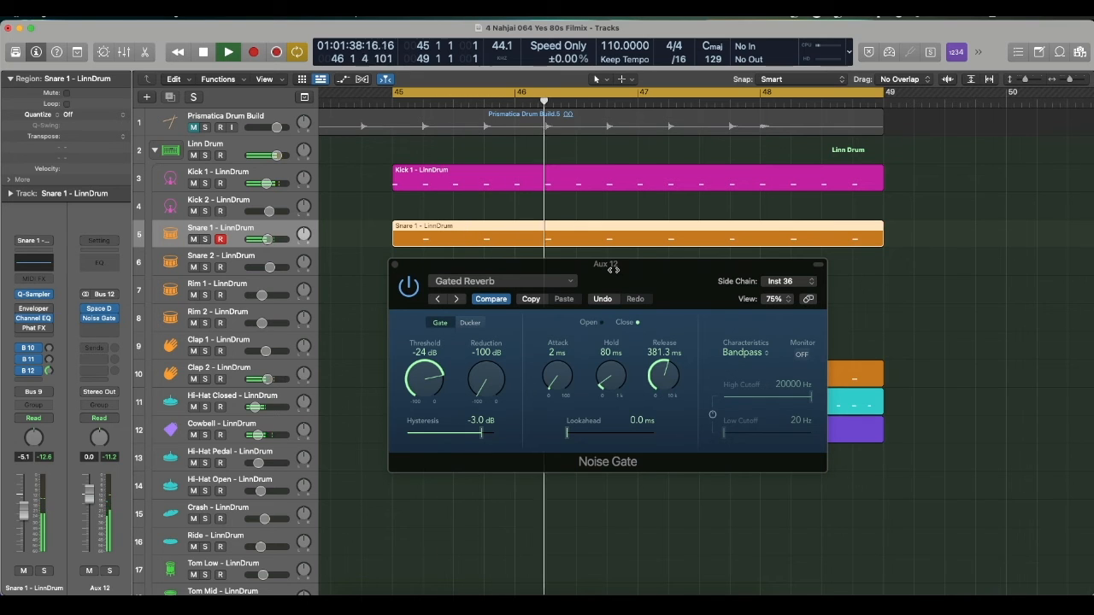
{"action": "key", "text": "space"}
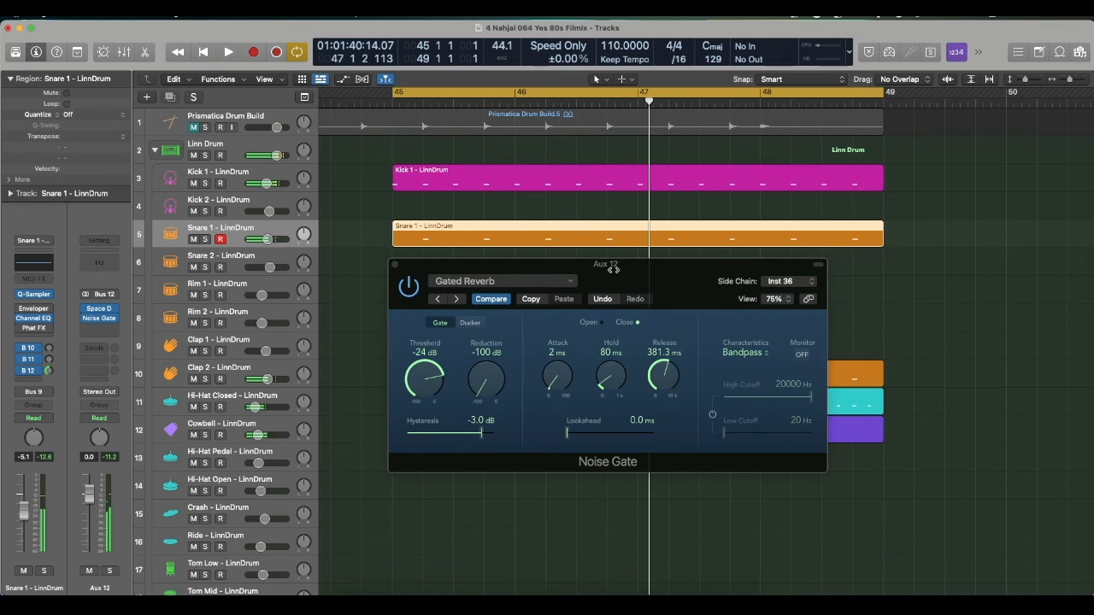
- Lower the Snare 1 - LinnDrum track's volume to -5.8 dB while the full drum part plays
{"action": "left_click_drag", "start_coordinate": [613, 270], "coordinate": [627, 309]}
{"action": "key", "text": "space"}
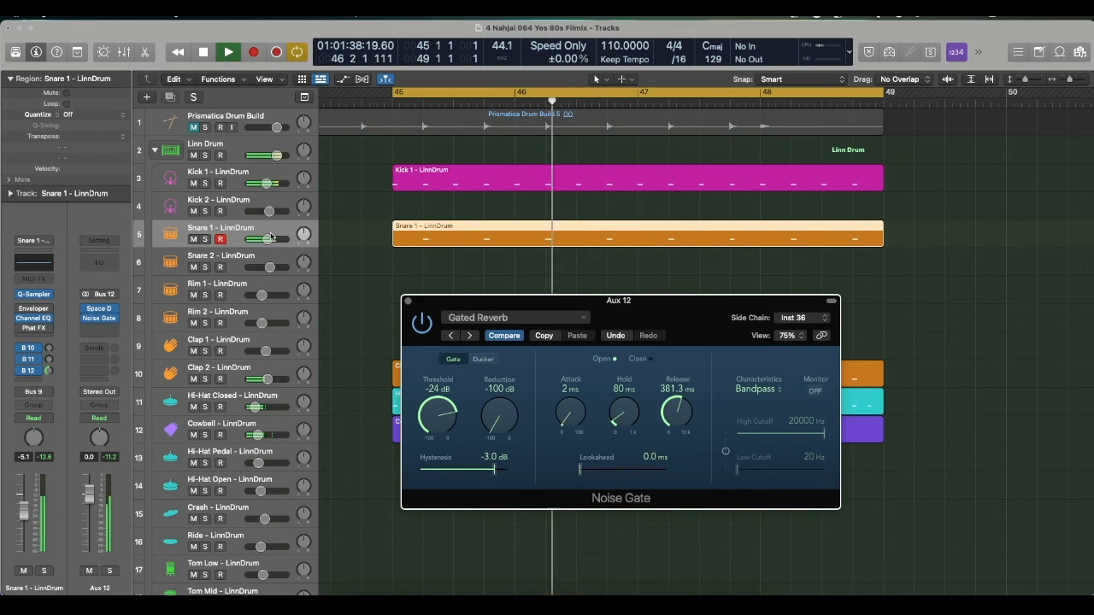
{"action": "left_click_drag", "start_coordinate": [269, 239], "coordinate": [266, 240]}
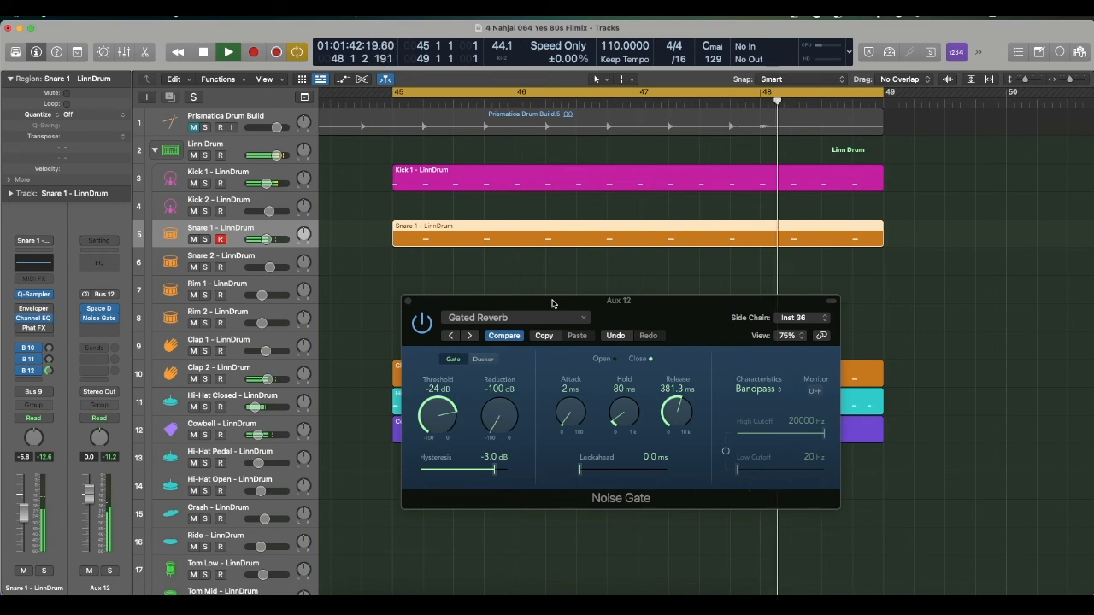
{"action": "key", "text": "space"}
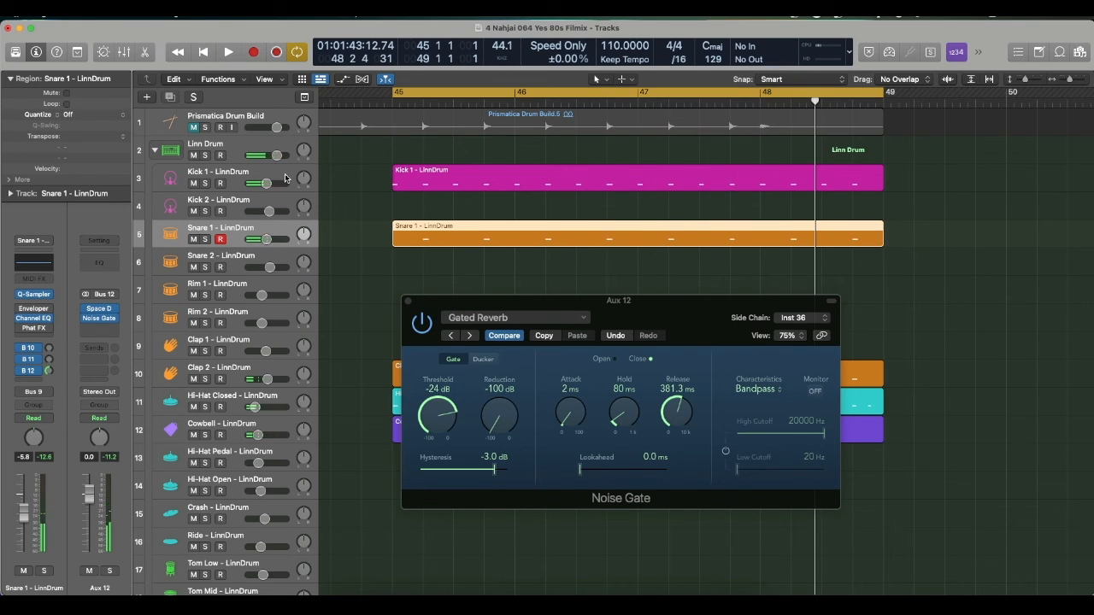
- Enable the Compressor on the Linn Drum track and open its settings while the drums play
{"action": "left_click", "coordinate": [240, 145]}
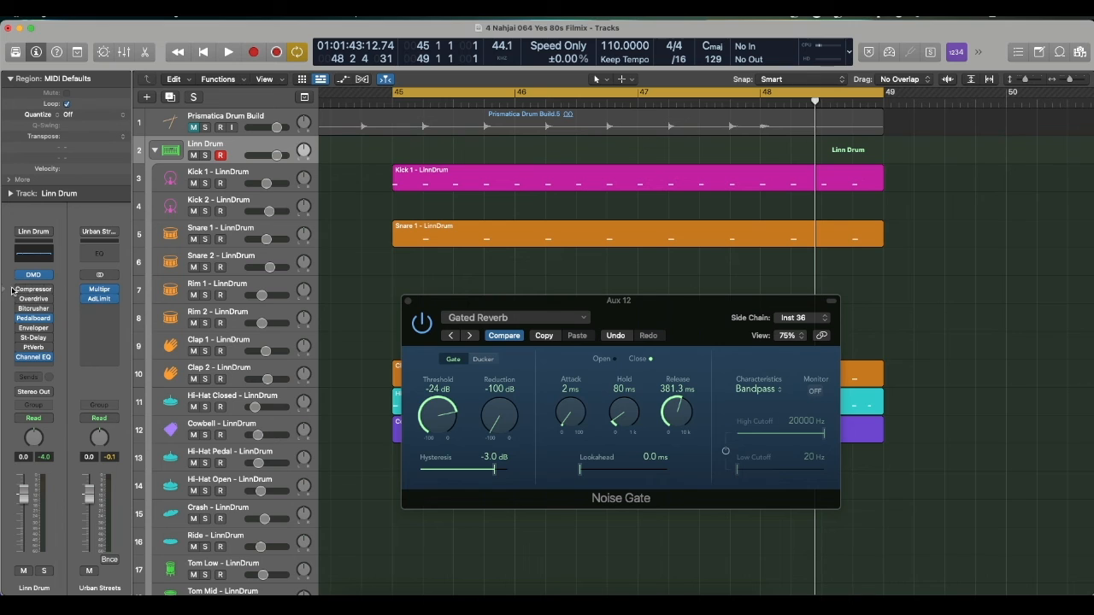
{"action": "key", "text": "space"}
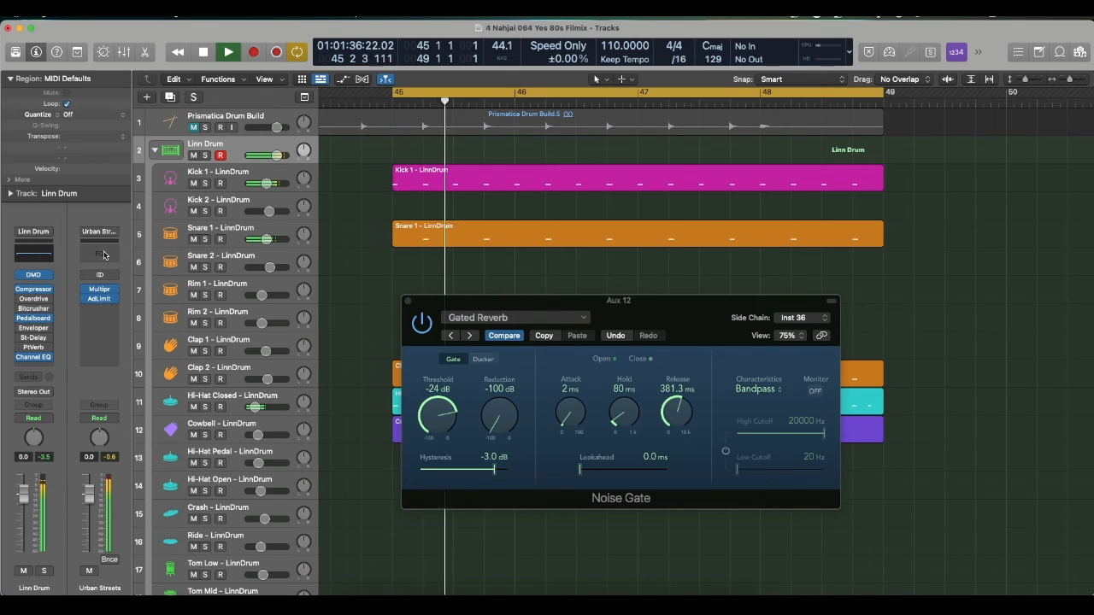
{"action": "left_click", "coordinate": [36, 291]}
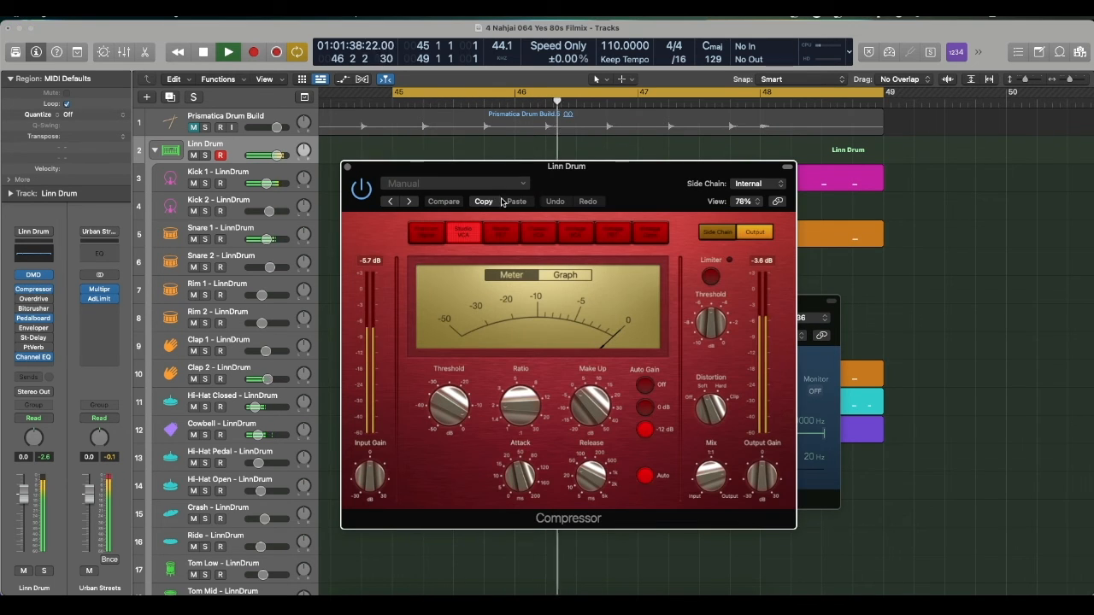
- Compare the drums with the Compressor bypassed, set its make-up gain to 2.0 dB, and close the plug-in windows
{"action": "left_click", "coordinate": [593, 404]}
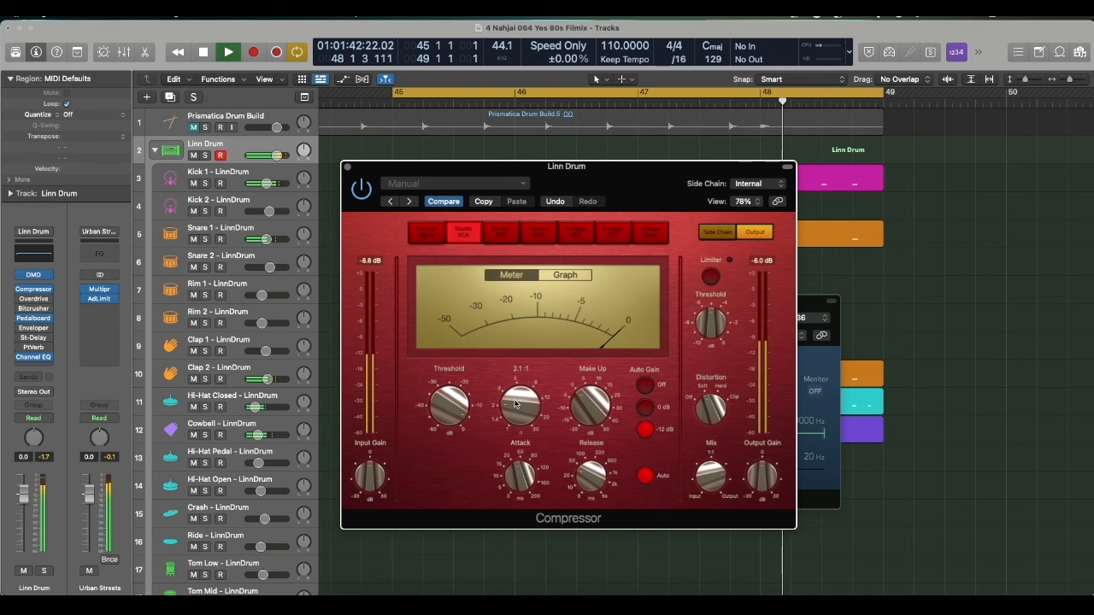
{"action": "left_click", "coordinate": [367, 193]}
{"action": "left_click", "coordinate": [364, 190]}
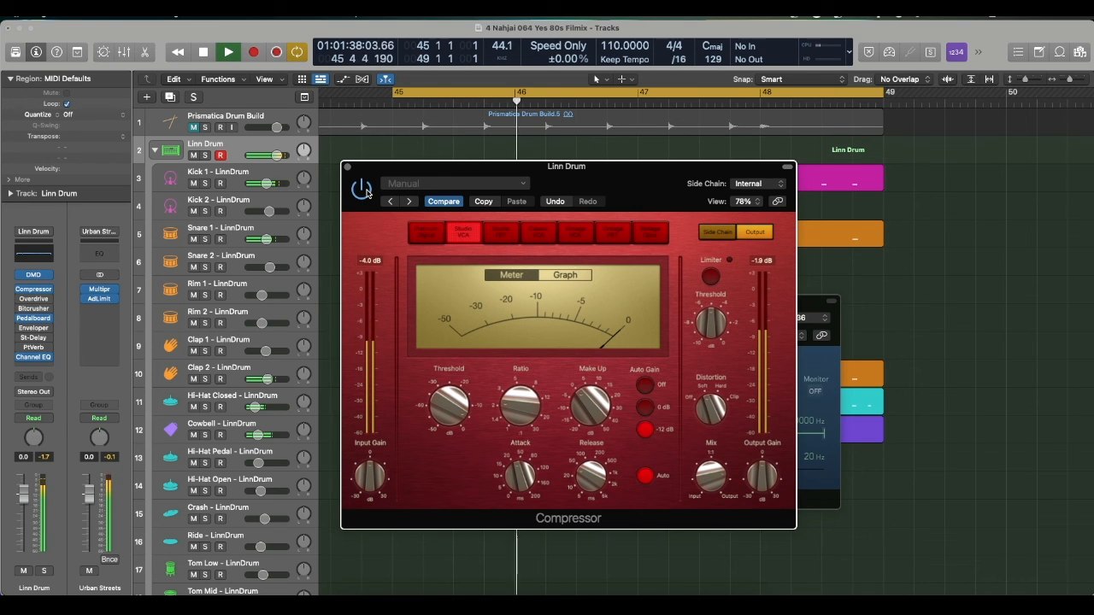
{"action": "left_click_drag", "start_coordinate": [612, 418], "coordinate": [588, 399]}
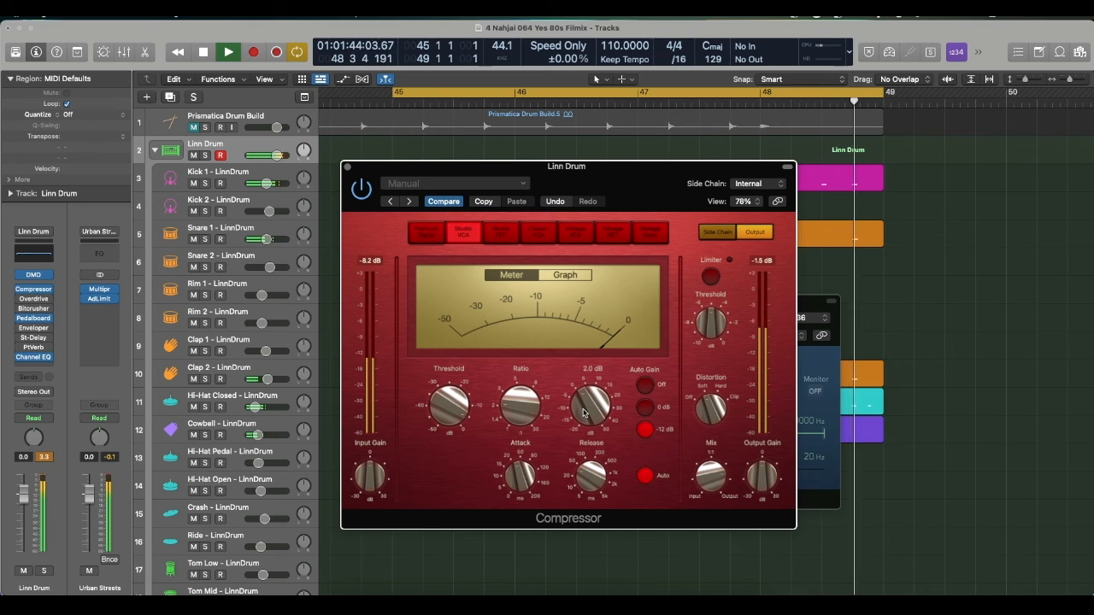
{"action": "key", "text": "space"}
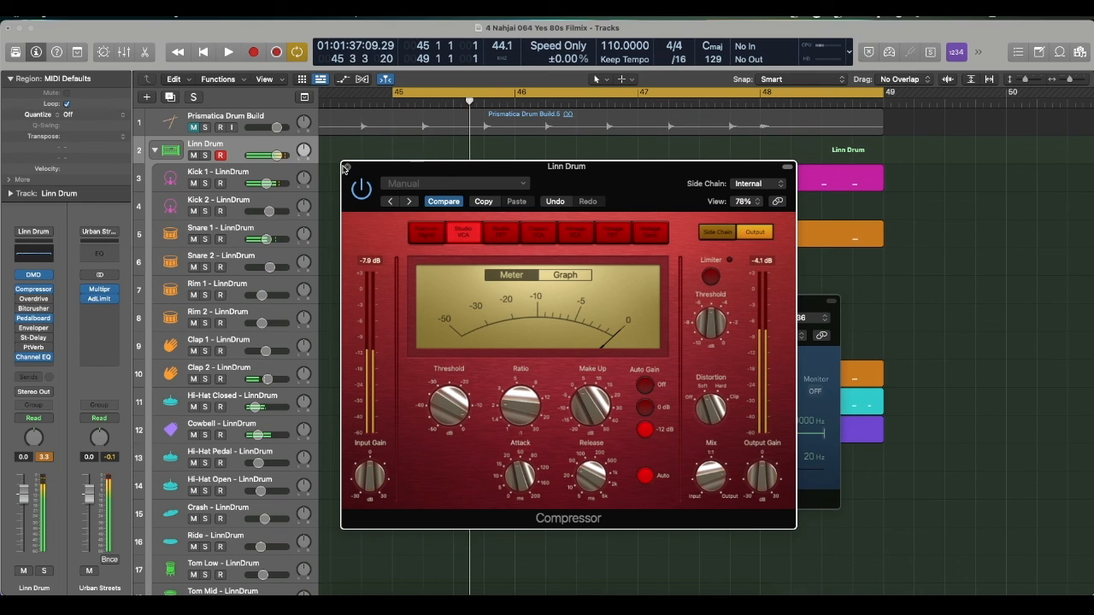
{"action": "left_click", "coordinate": [347, 166]}
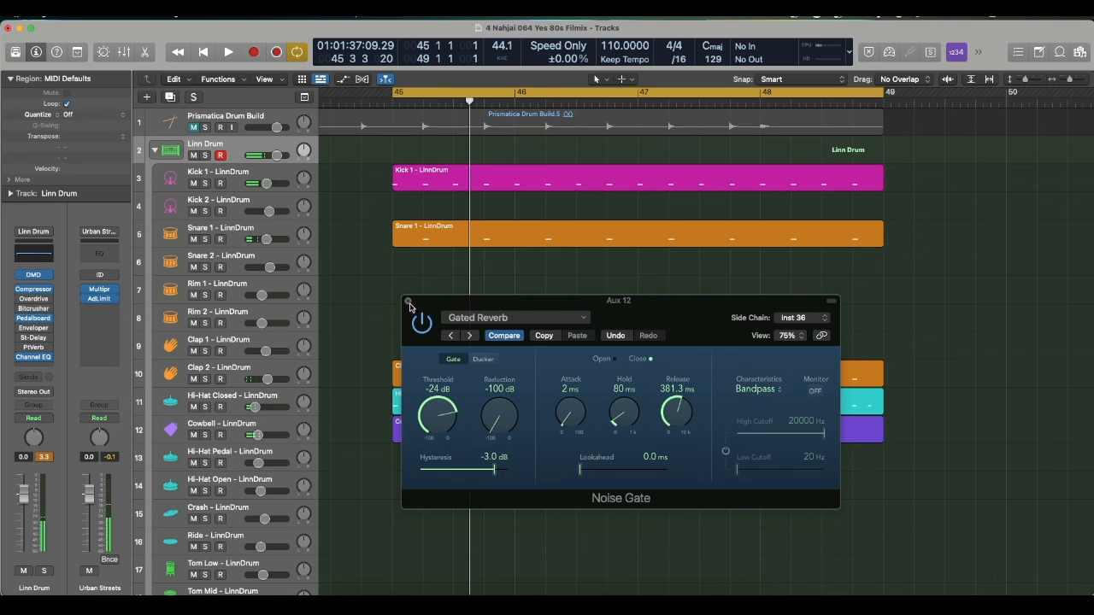
{"action": "left_click", "coordinate": [409, 302]}
{"action": "scroll", "coordinate": [769, 337], "scroll_direction": "up", "scroll_amount": 2}
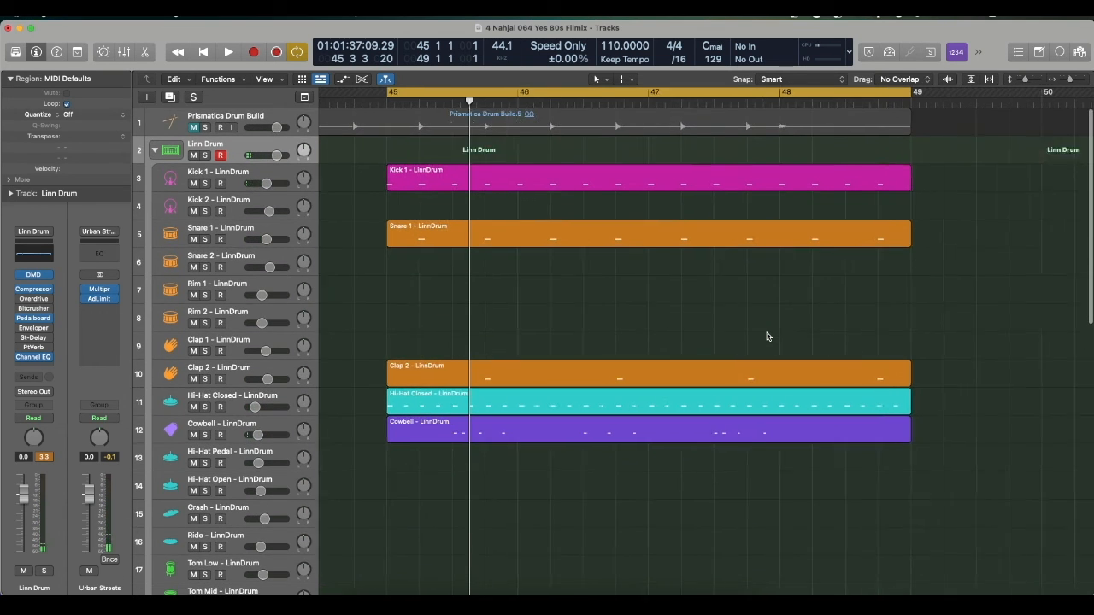
{"action": "scroll", "coordinate": [767, 337], "scroll_direction": "up", "scroll_amount": 1}
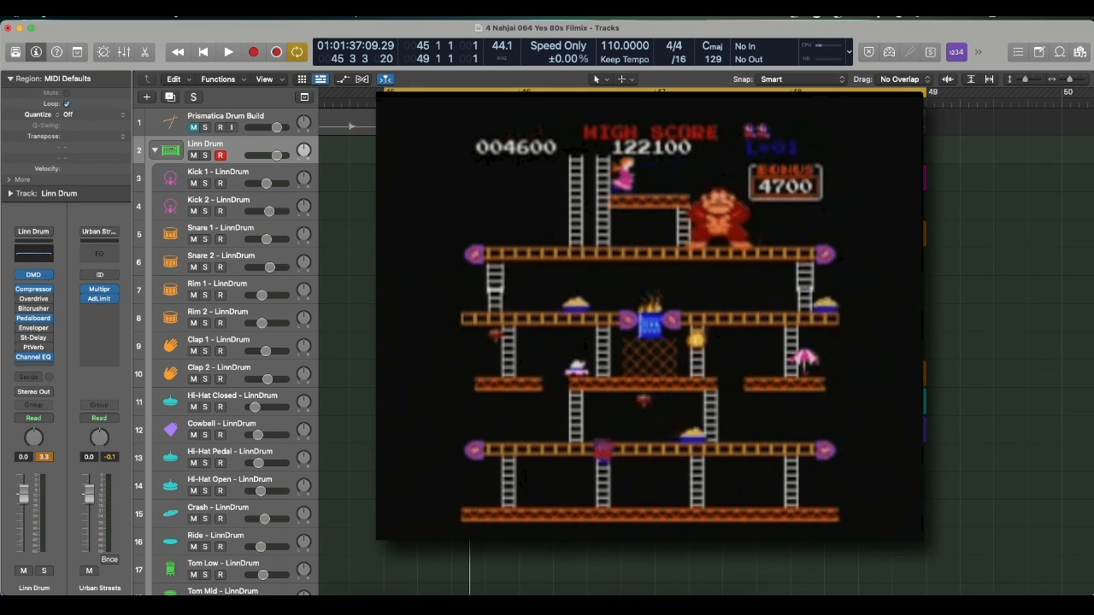
{"action": "scroll", "coordinate": [767, 337], "scroll_direction": "down", "scroll_amount": 3}
{"action": "scroll", "coordinate": [767, 336], "scroll_direction": "up", "scroll_amount": 3}
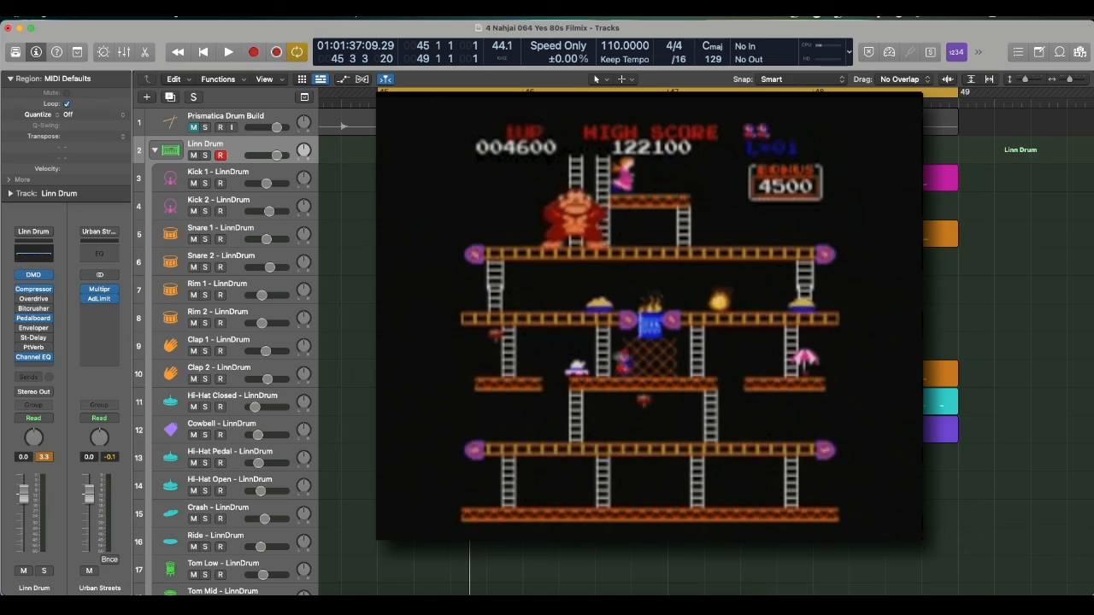
{"action": "scroll", "coordinate": [764, 334], "scroll_direction": "down", "scroll_amount": 3}
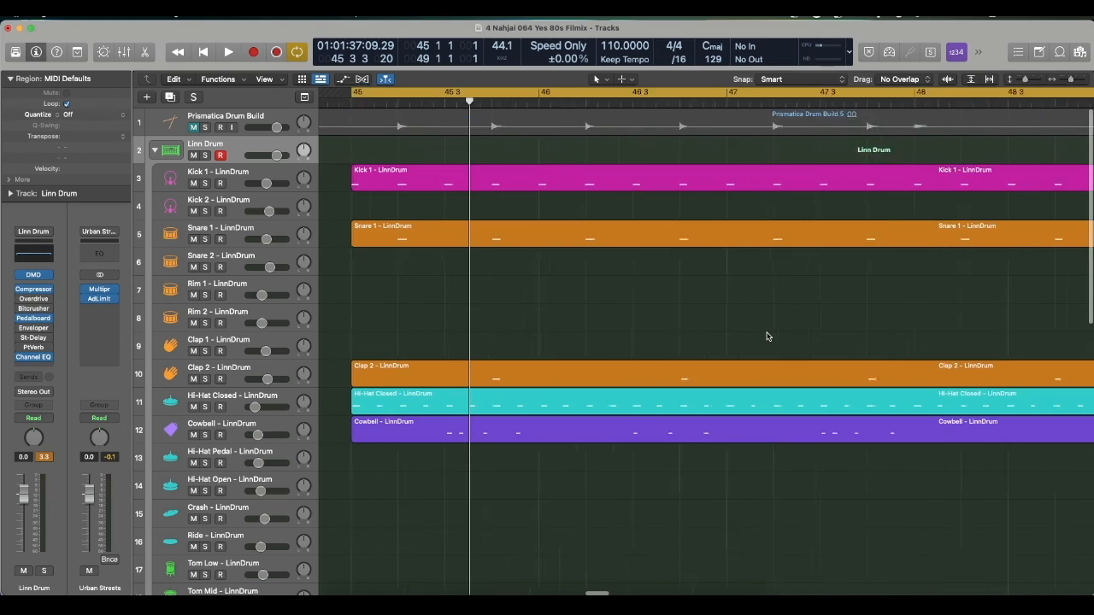
{"action": "scroll", "coordinate": [764, 334], "scroll_direction": "up", "scroll_amount": 3}
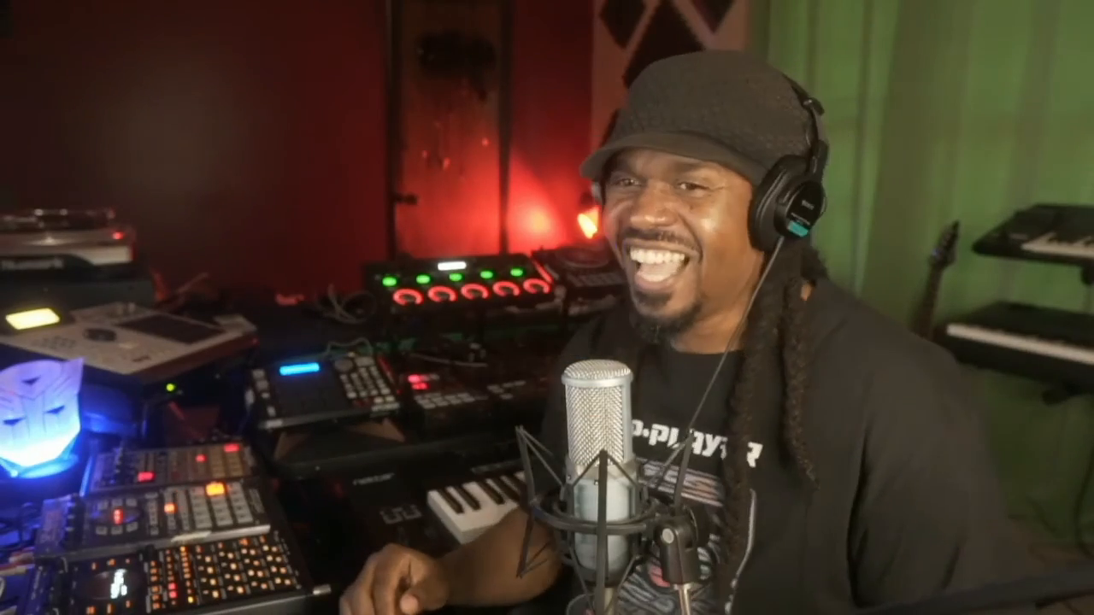